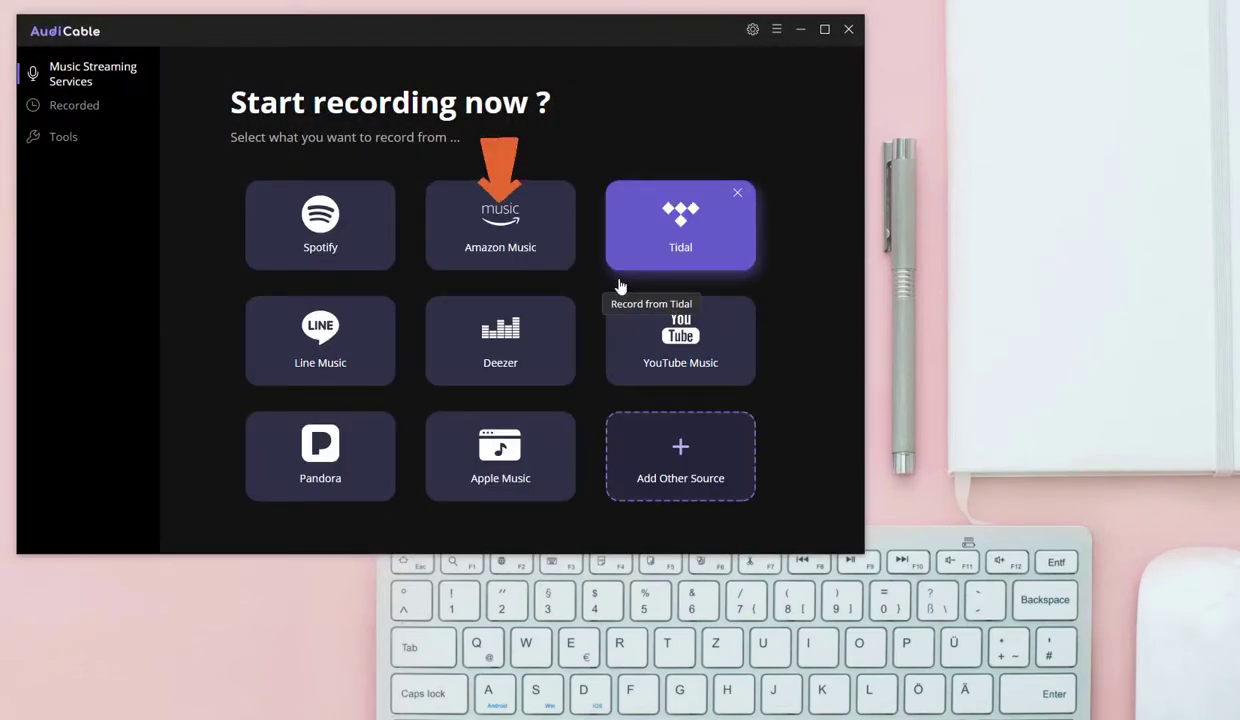
Step: Select the Amazon Music card on AudiCable's Start recording screen
click(556, 263)
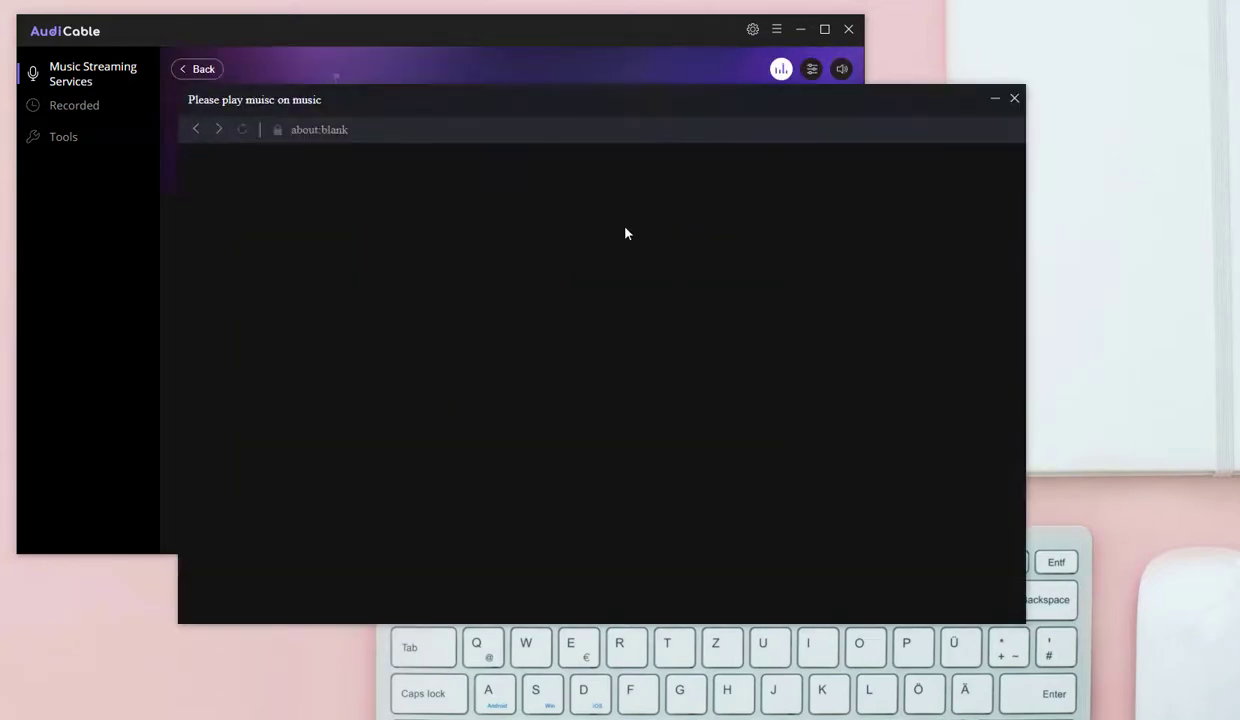
Step: Sign in to Amazon Music with the account e-mail and password, with Keep me signed in ticked
drag(609, 125, 819, 209)
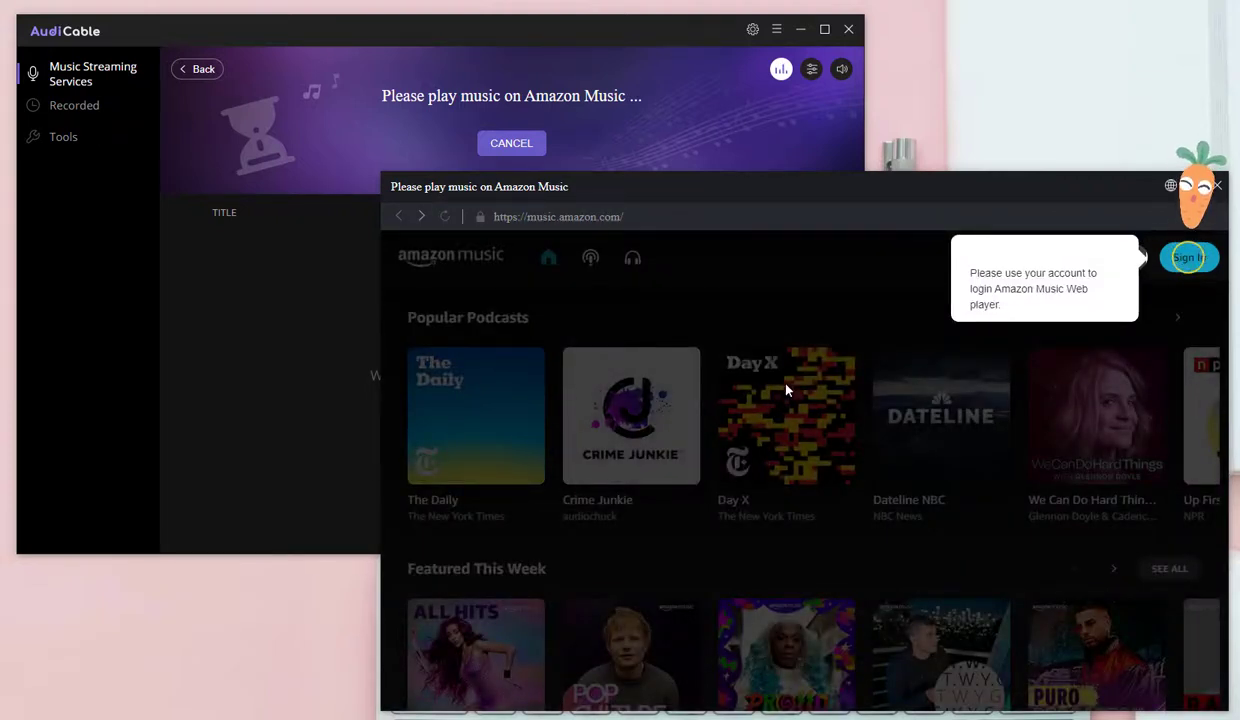
click(1181, 257)
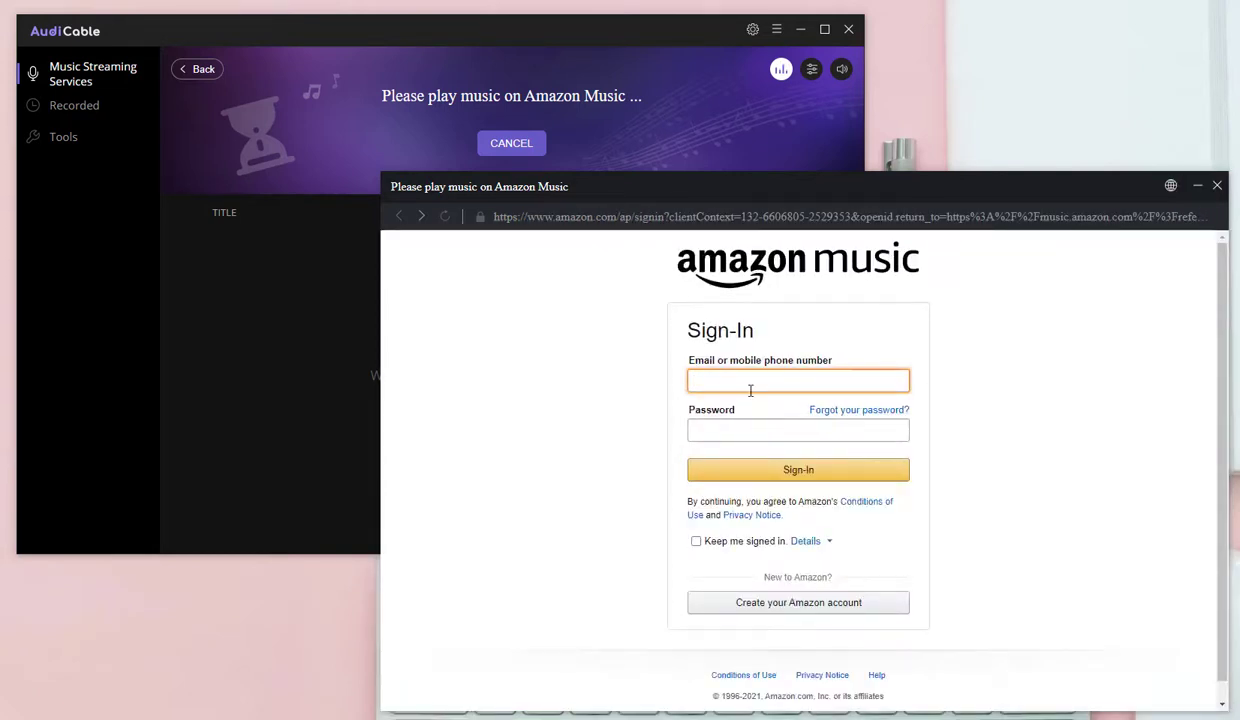
key(ctrl+v)
click(771, 421)
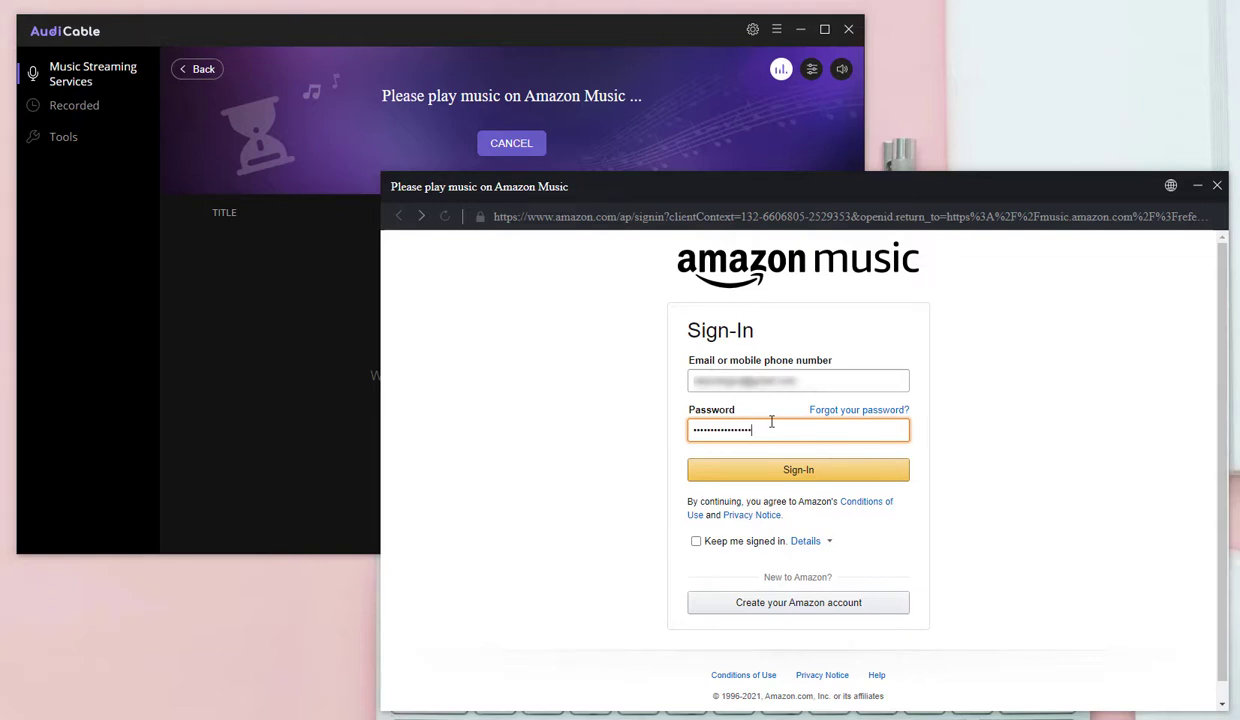
click(695, 541)
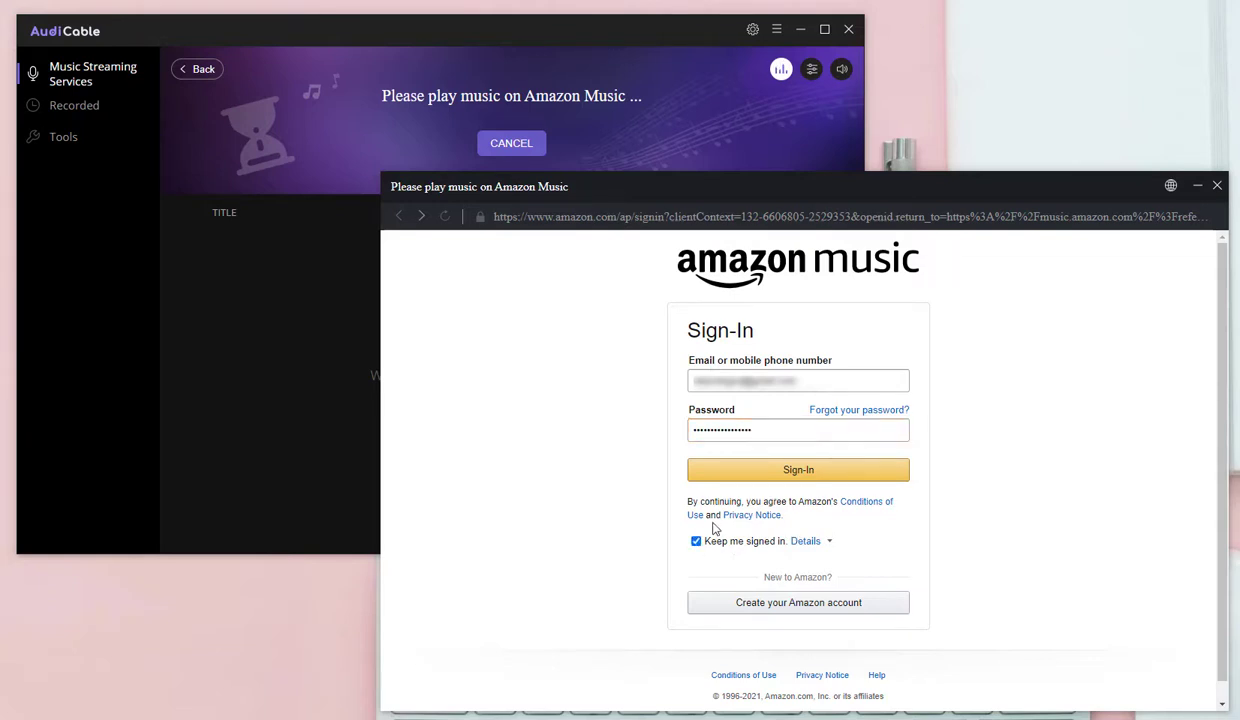
click(732, 479)
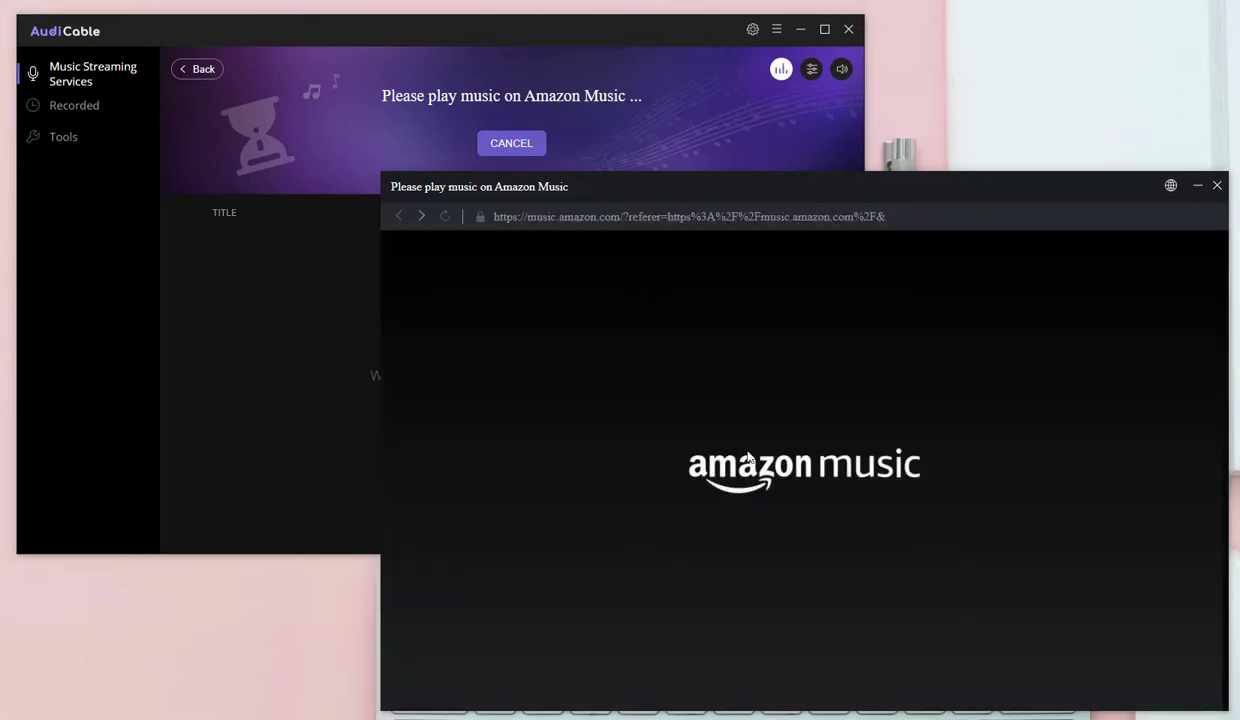
scroll(770, 476, down, 3)
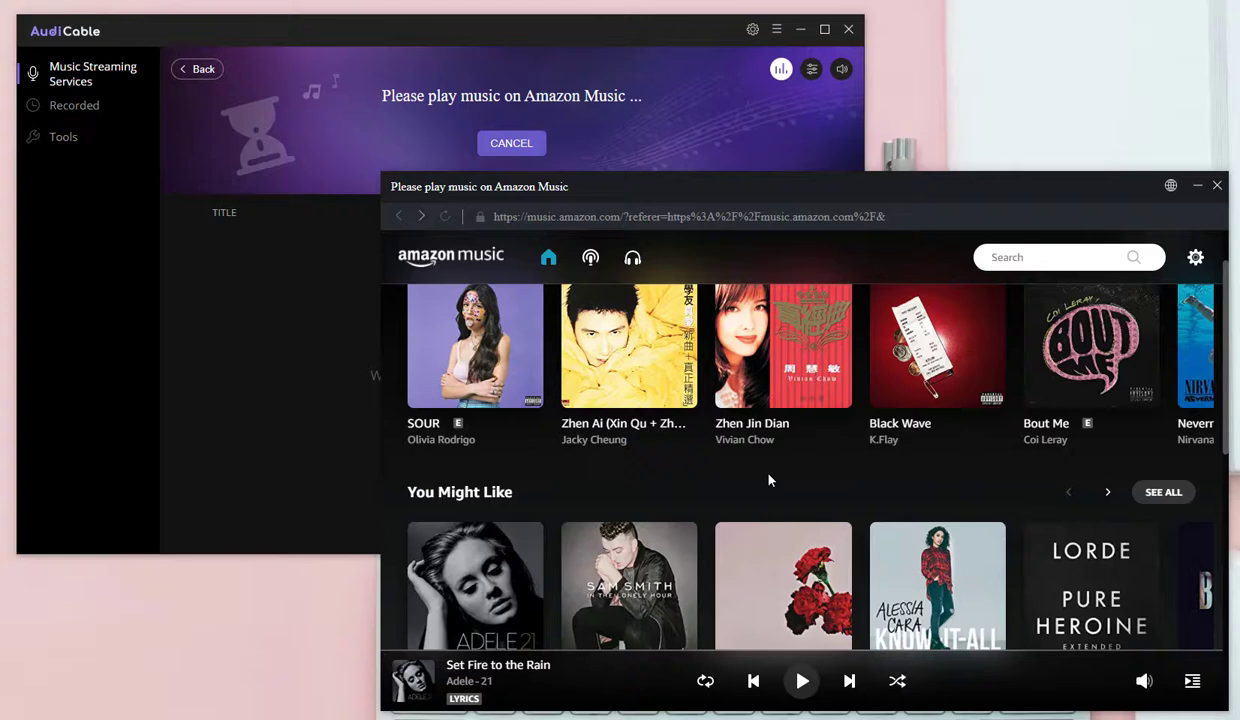
Step: Start playing the Love In The Future album from the Amazon Music home page
scroll(770, 480, up, 1)
click(784, 515)
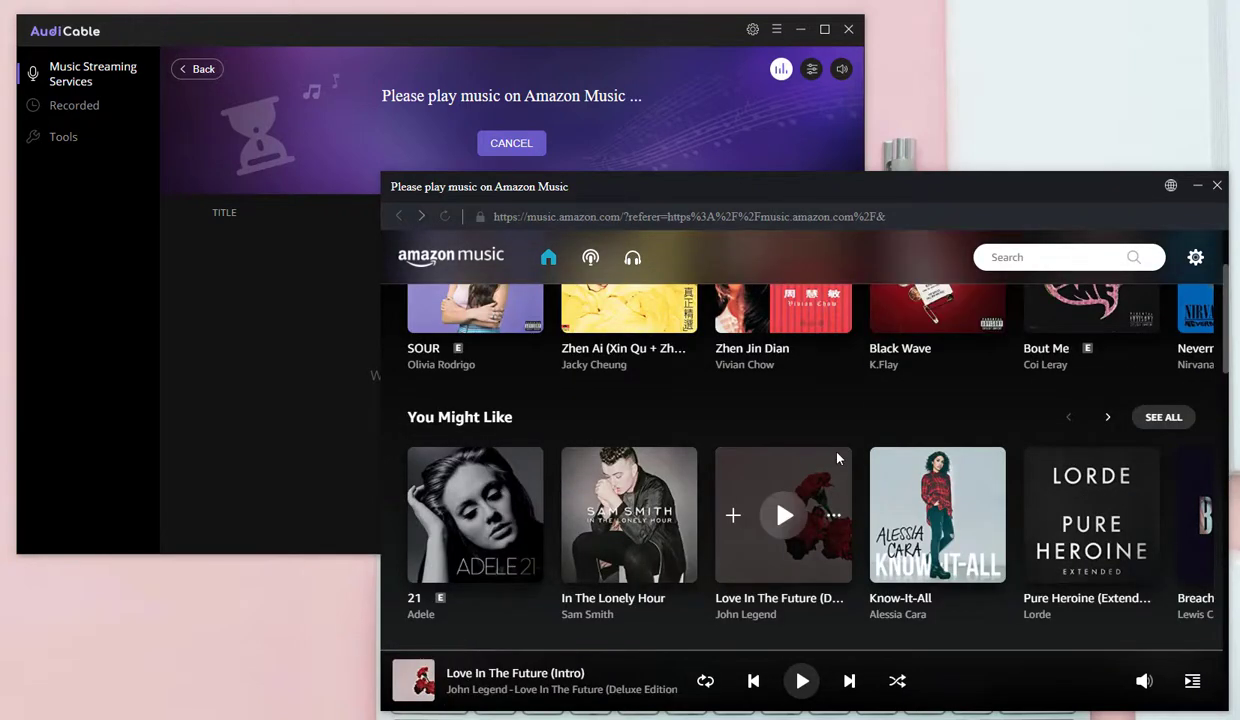
scroll(840, 459, down, 1)
Step: Search for Taylor Swift and open the Lover album through You Need To Calm Down's View album
click(1040, 258)
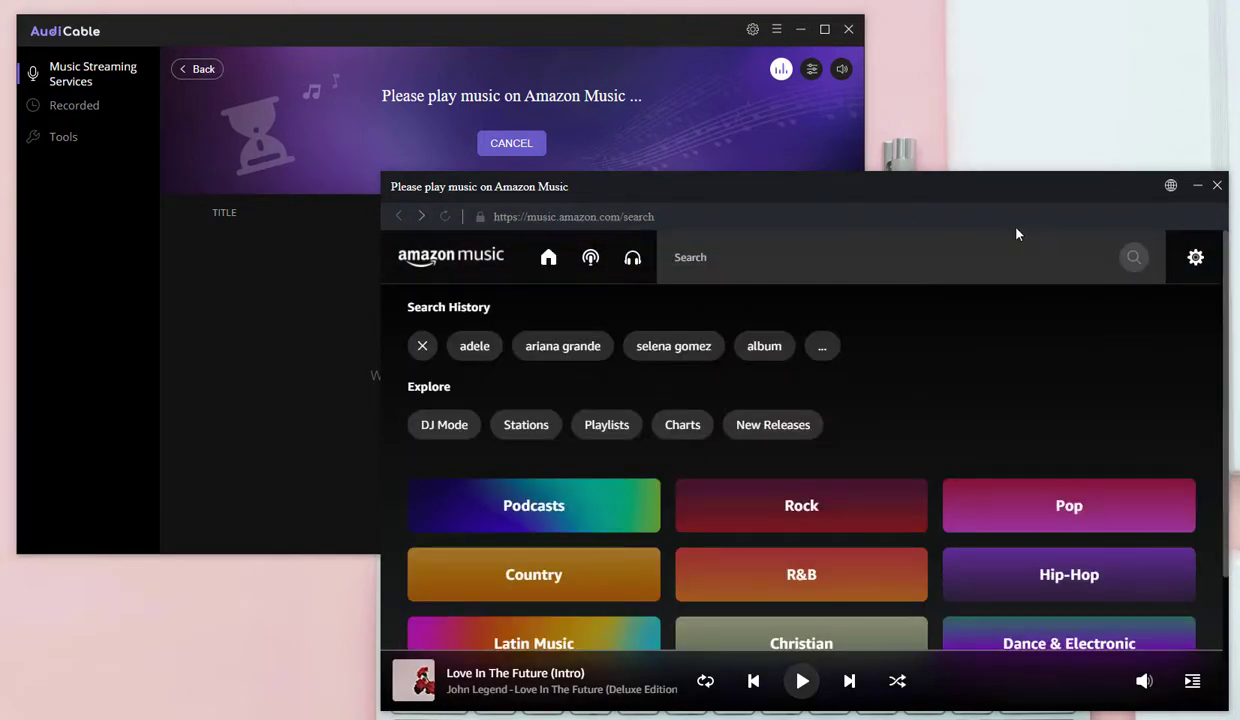
text(tay)
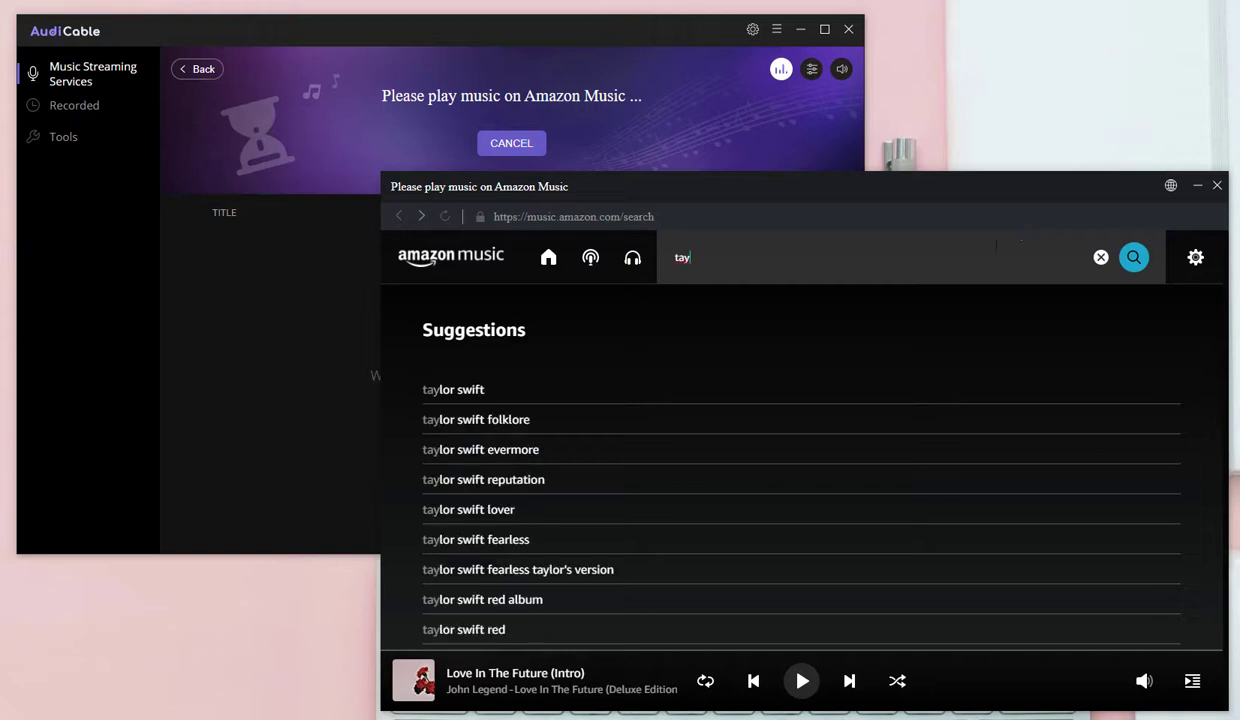
click(481, 396)
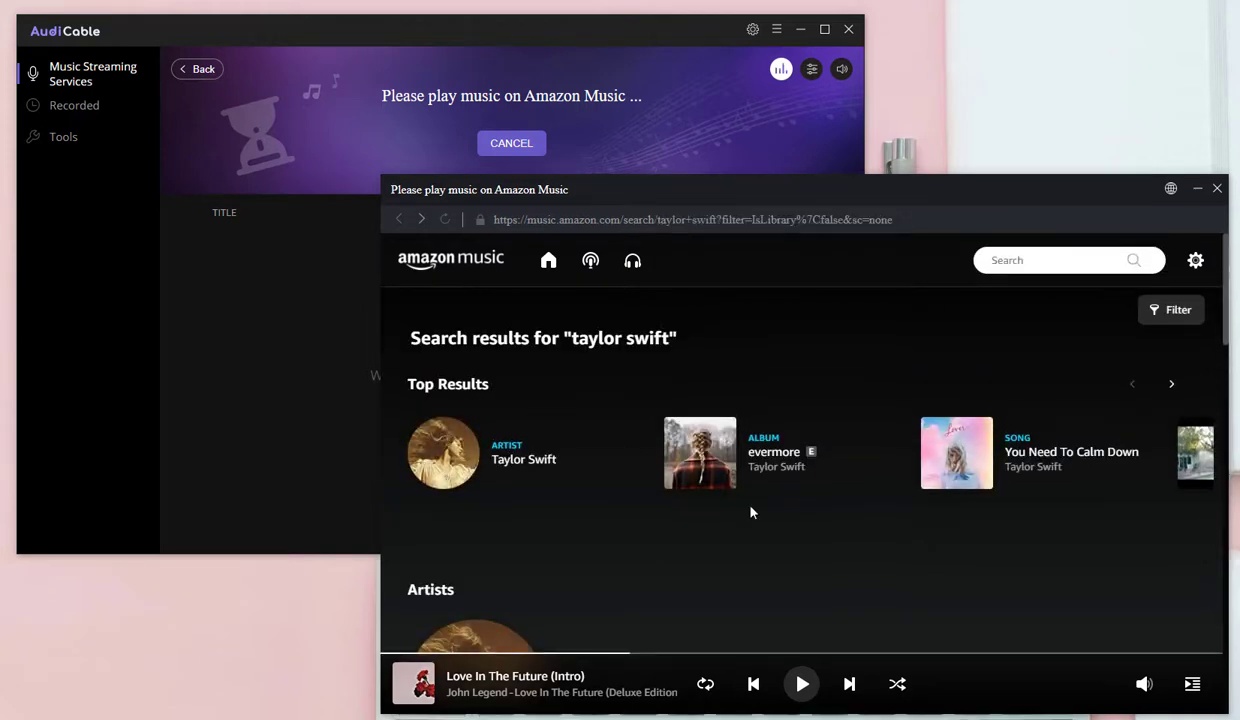
mouse_move(1055, 467)
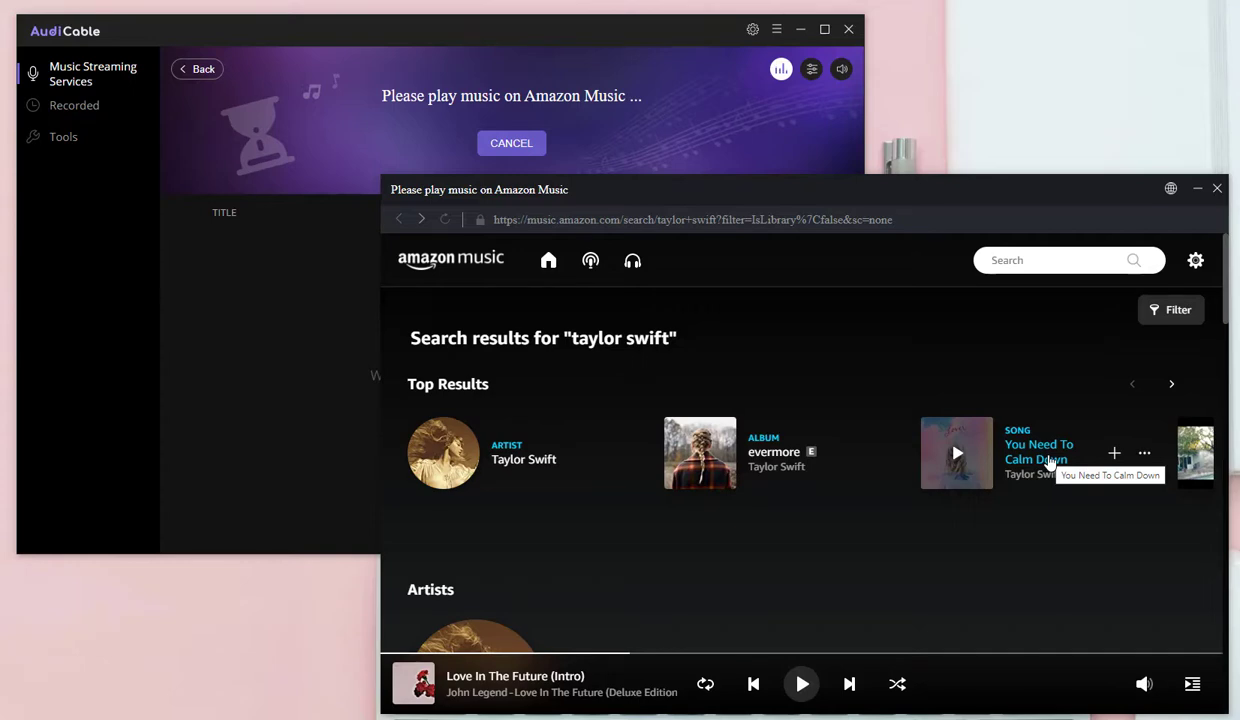
click(1144, 453)
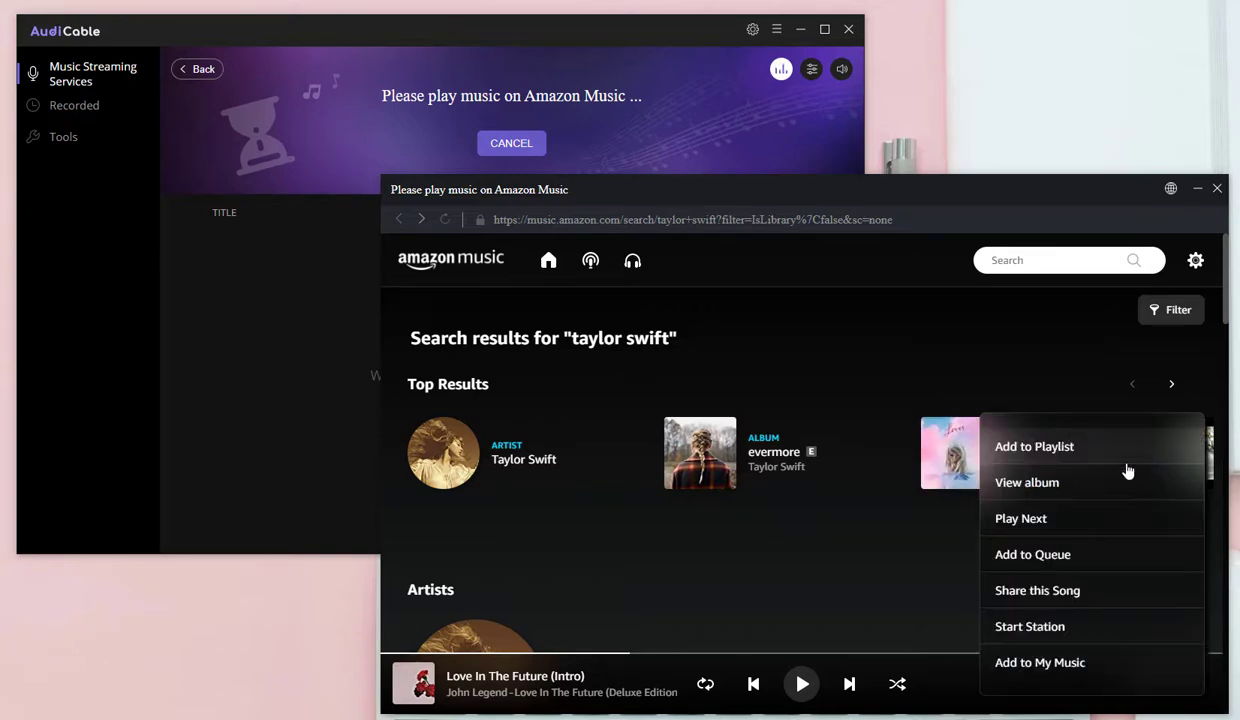
click(1056, 486)
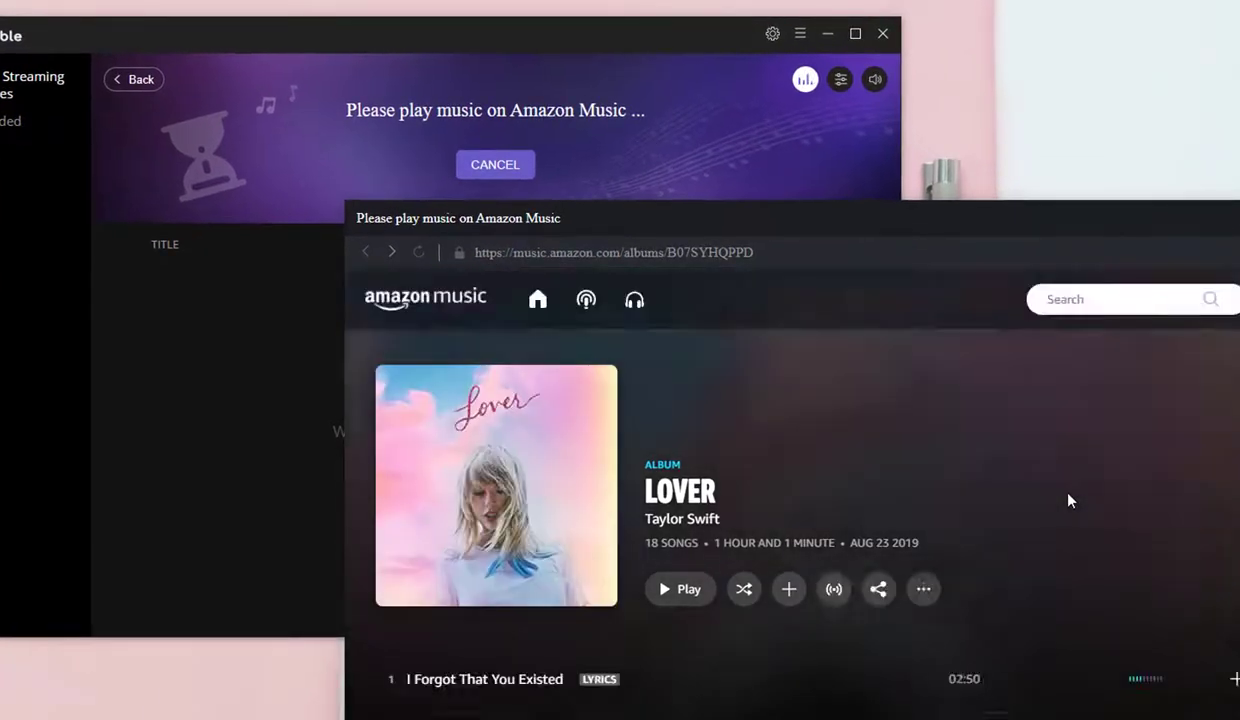
scroll(1011, 437, down, 2)
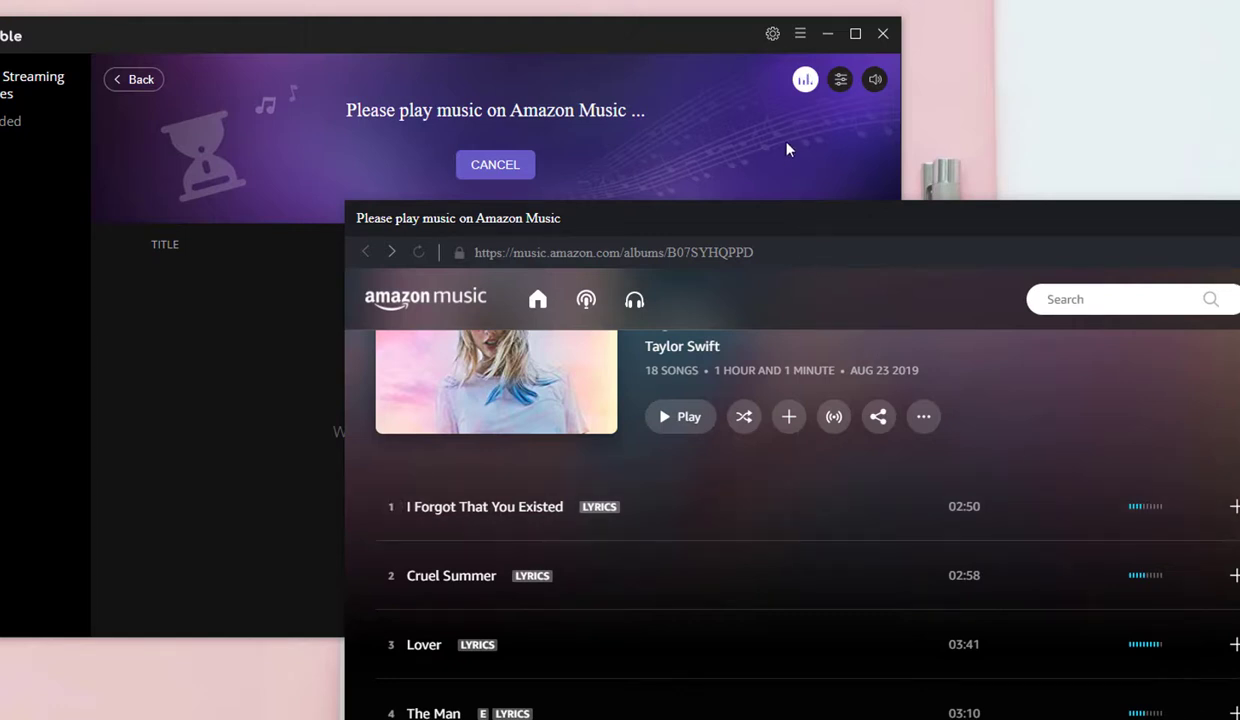
Step: In Settings, set the output format to MP3 with 320kbps quality
click(771, 36)
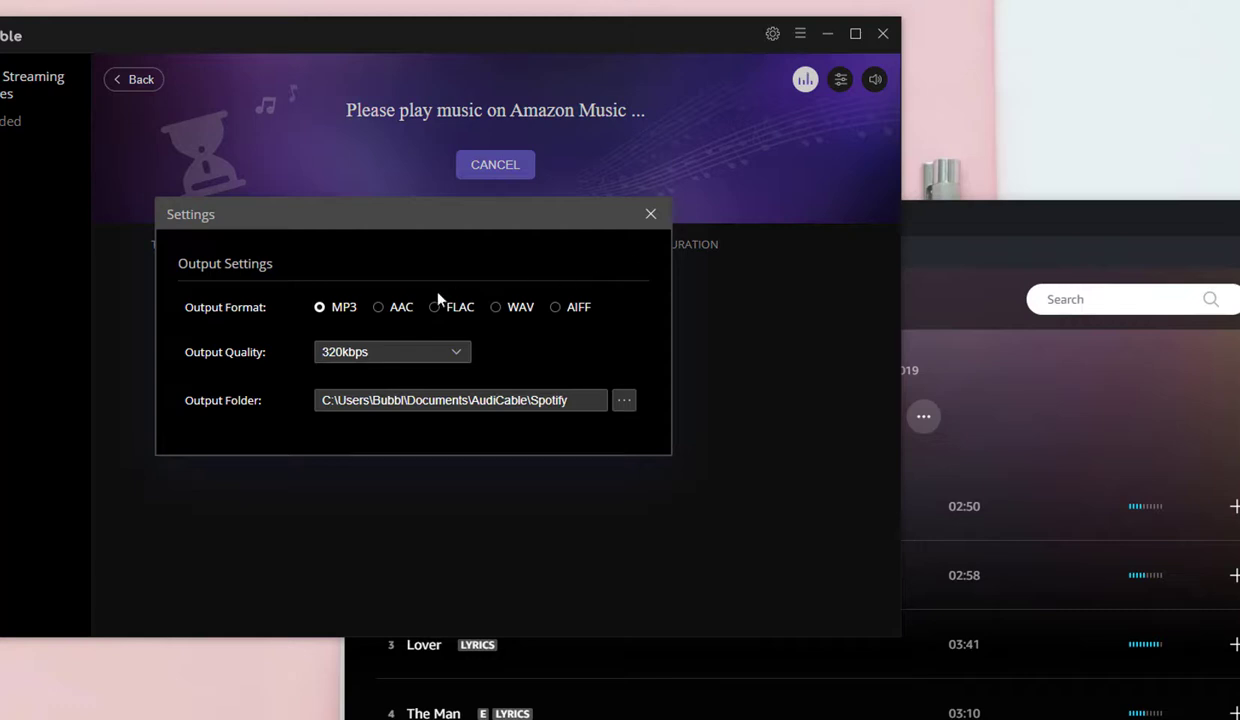
click(377, 309)
click(452, 312)
click(500, 310)
click(319, 309)
click(360, 356)
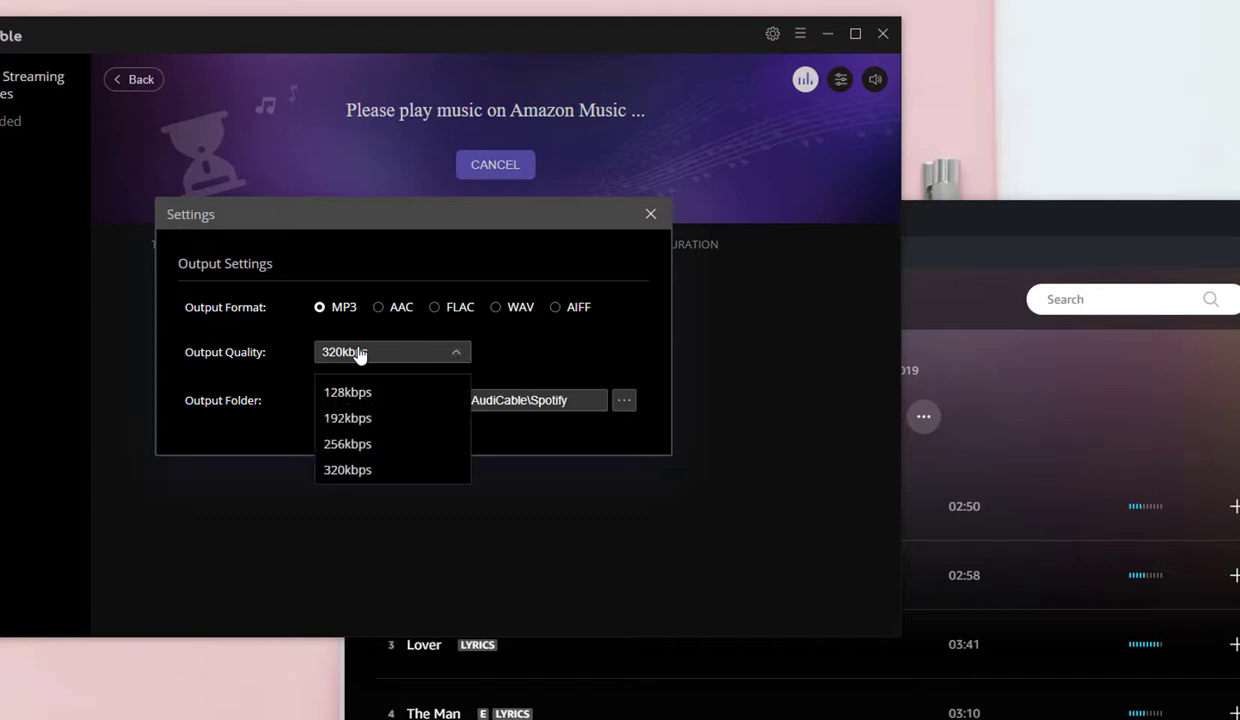
click(347, 470)
Step: Change the output folder to Documents\AudiCable\Taylor and close Settings
click(619, 402)
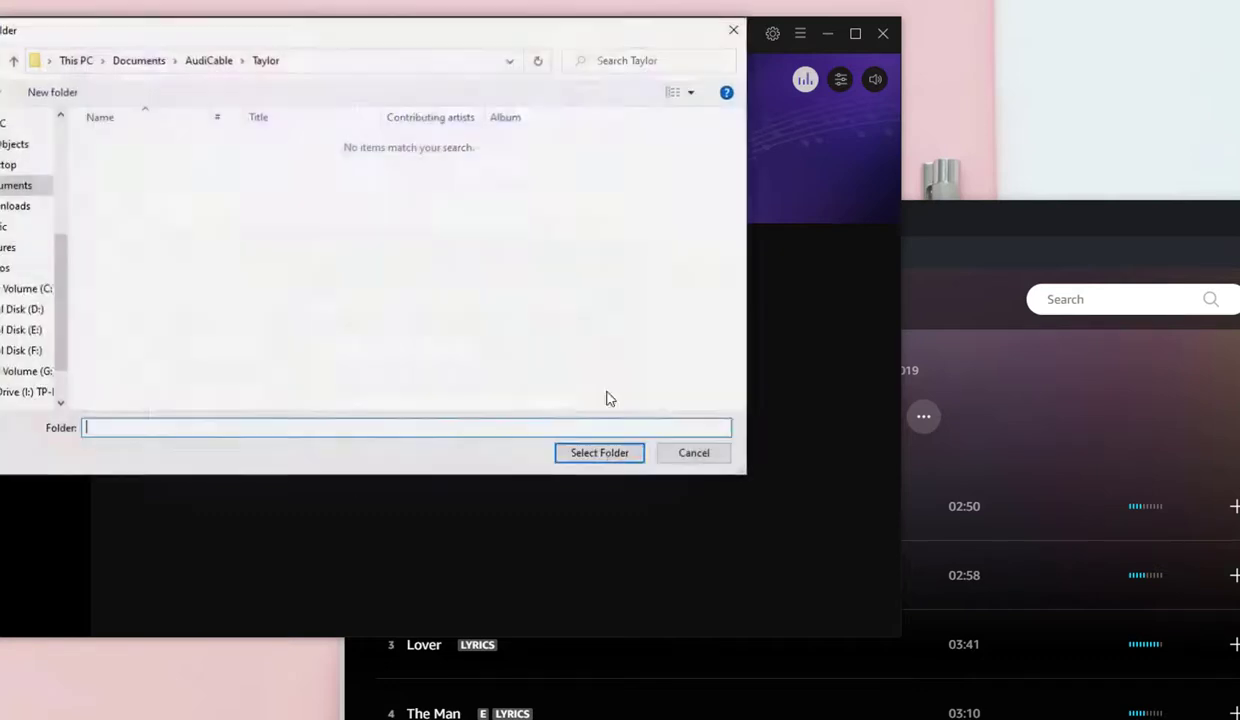
click(208, 61)
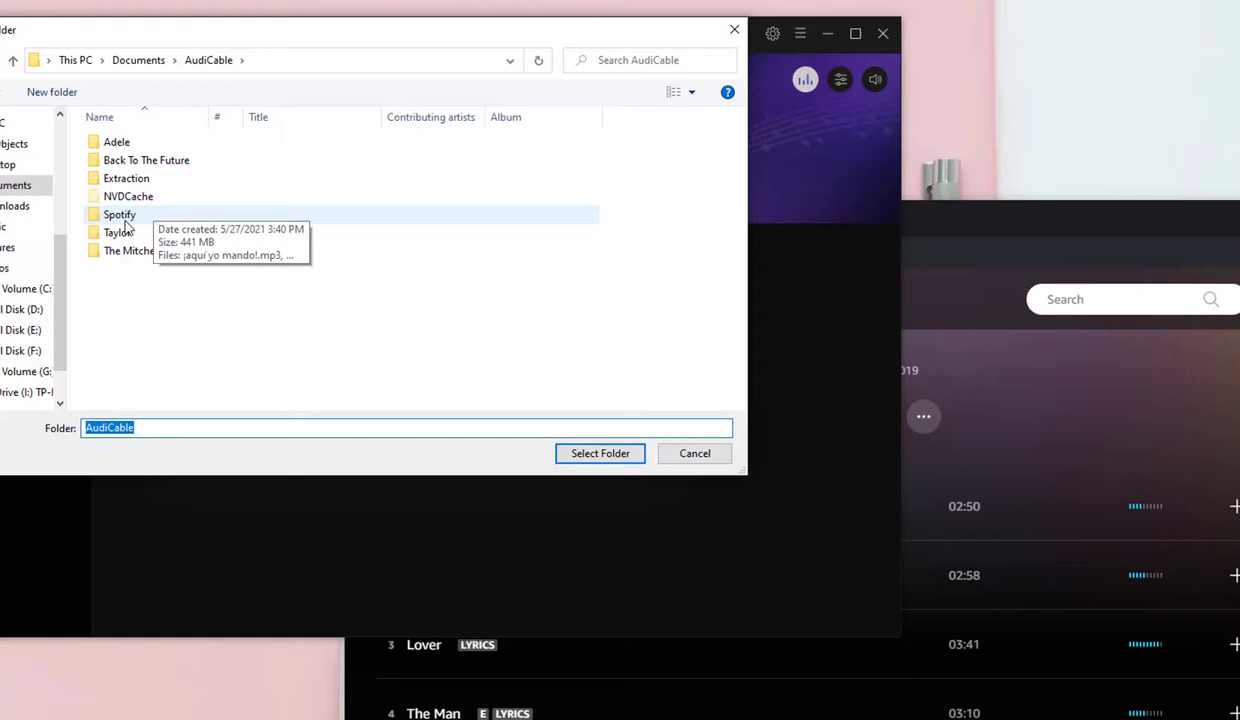
click(215, 233)
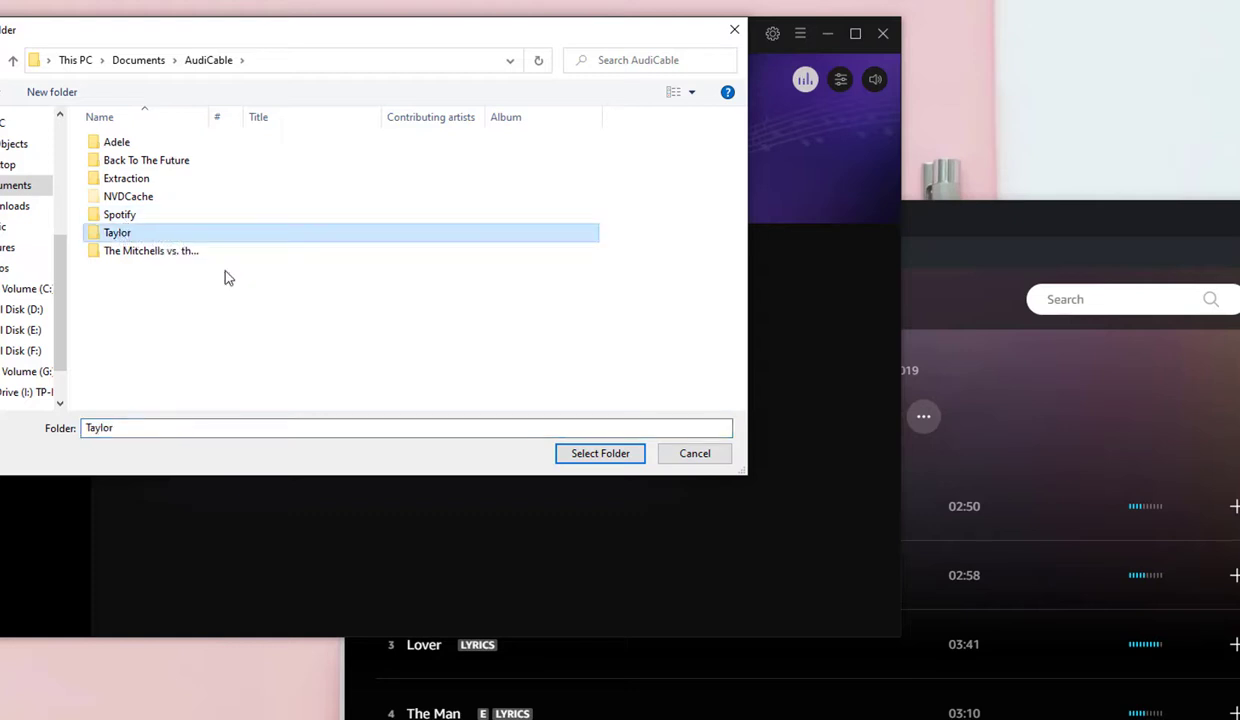
click(590, 455)
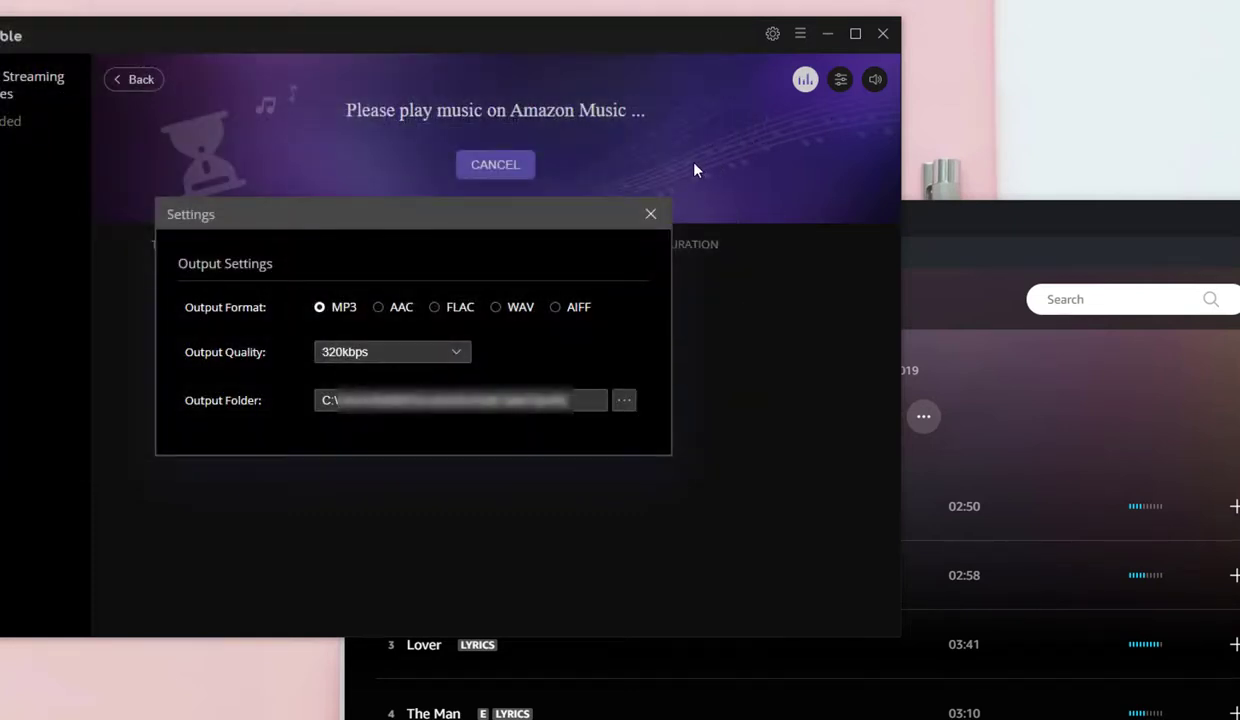
click(649, 214)
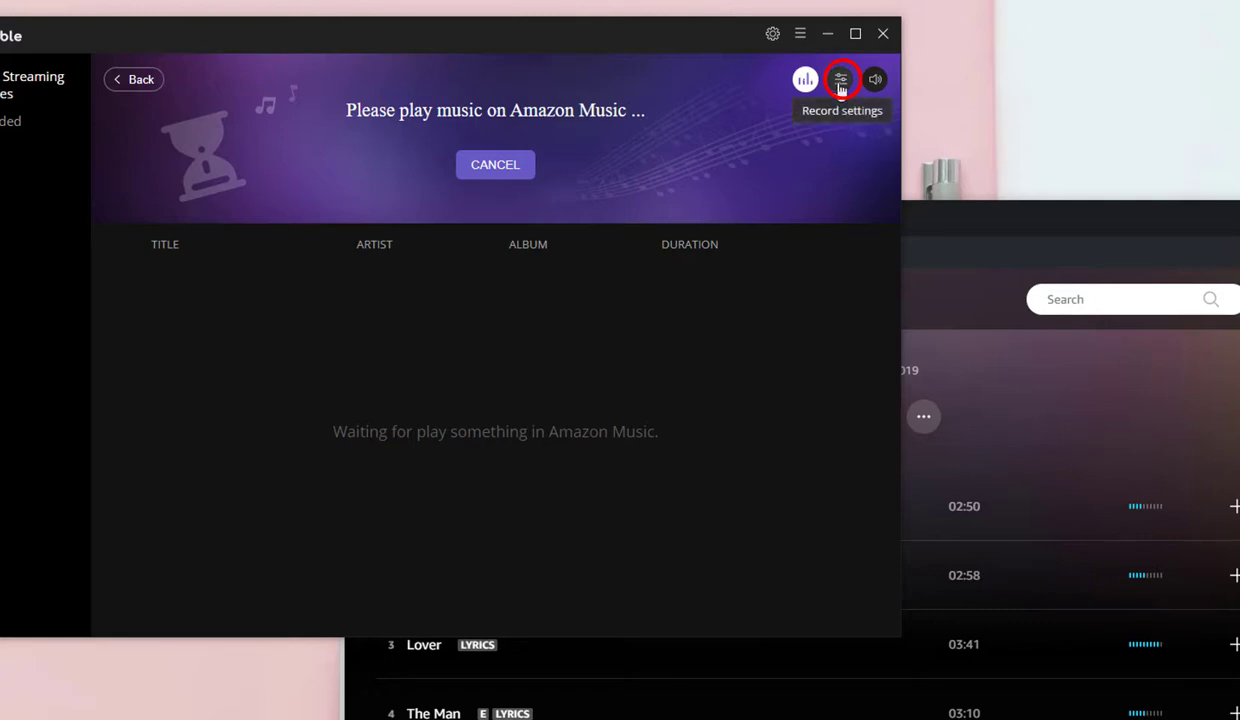
Step: Set the silence threshold to 20 ms and choose Do not split, then return to the Lover page
click(840, 82)
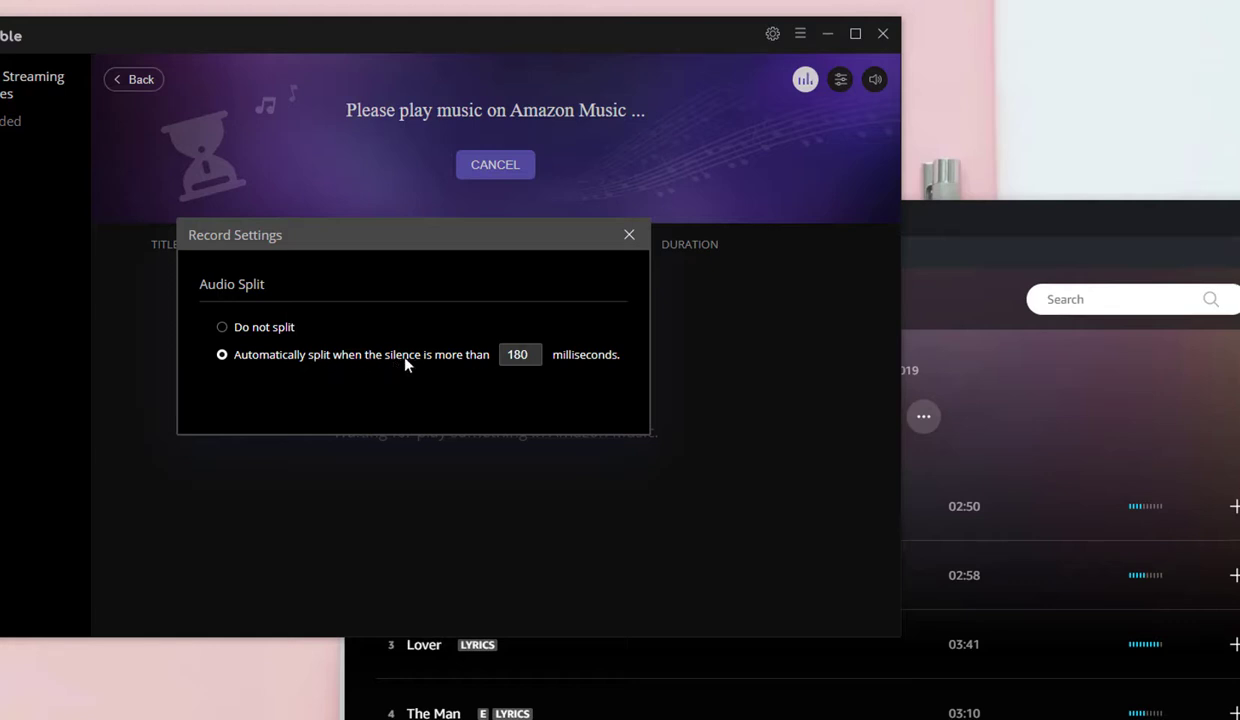
double_click(511, 354)
text(200)
click(248, 330)
click(629, 234)
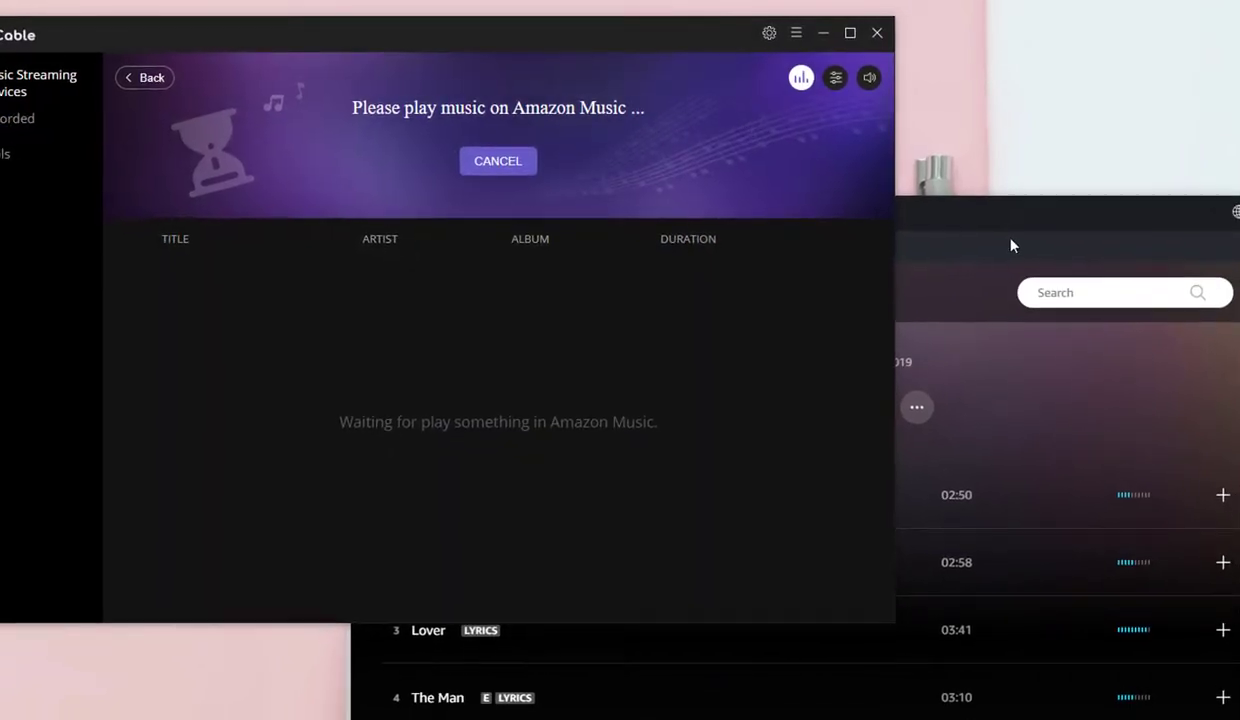
click(1010, 245)
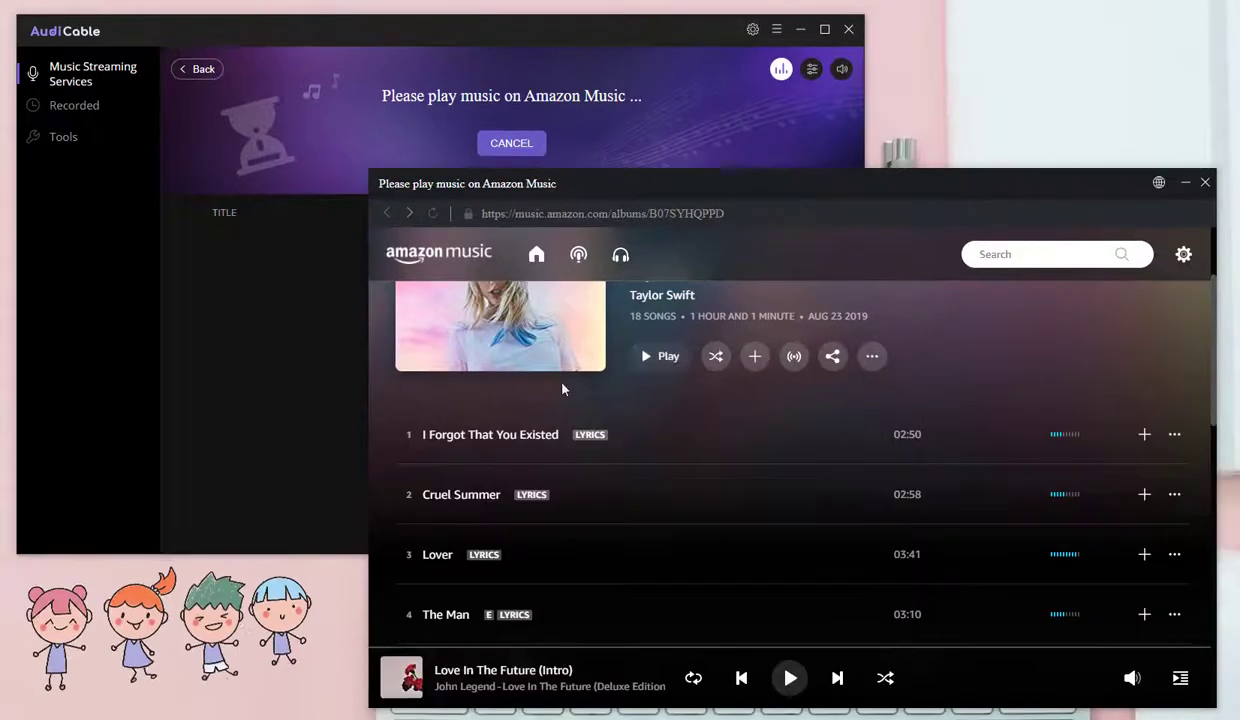
Step: Play Lover from I Forgot That You Existed with AudiCable muted, pausing after I Think He Knows
click(392, 444)
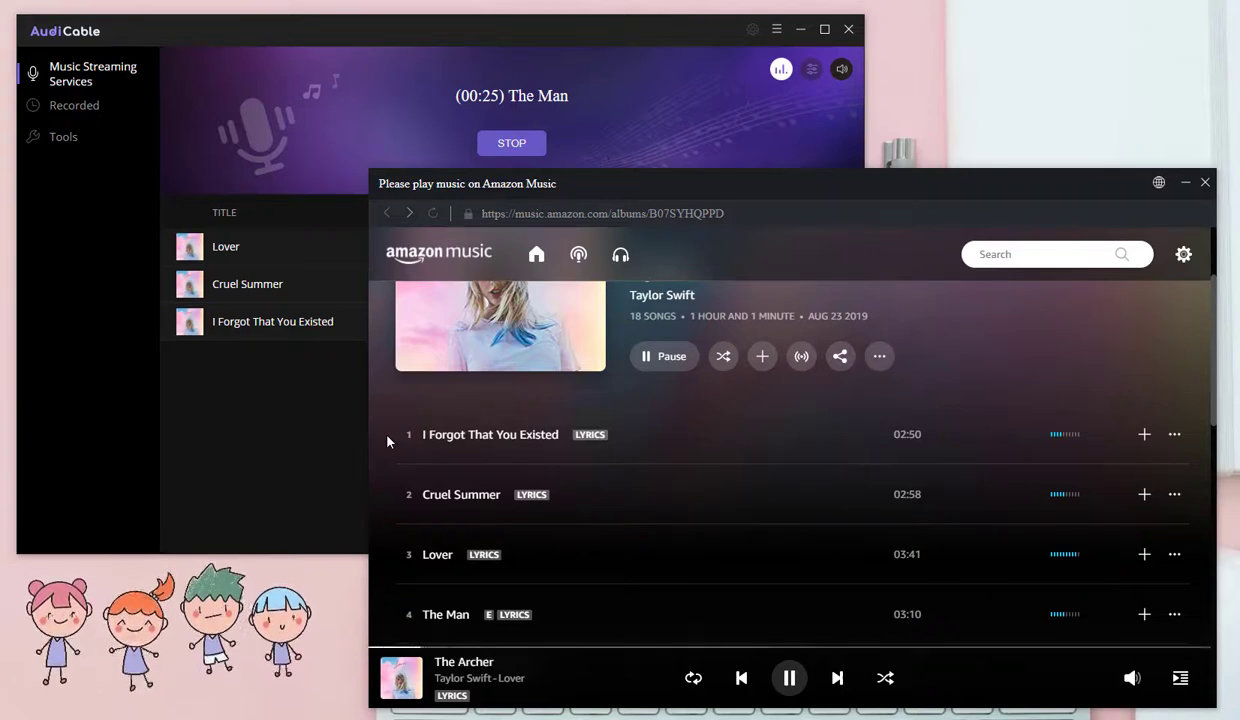
mouse_move(580, 178)
mouse_down()
mouse_move(580, 193)
mouse_move(588, 173)
mouse_up()
drag(861, 186, 861, 191)
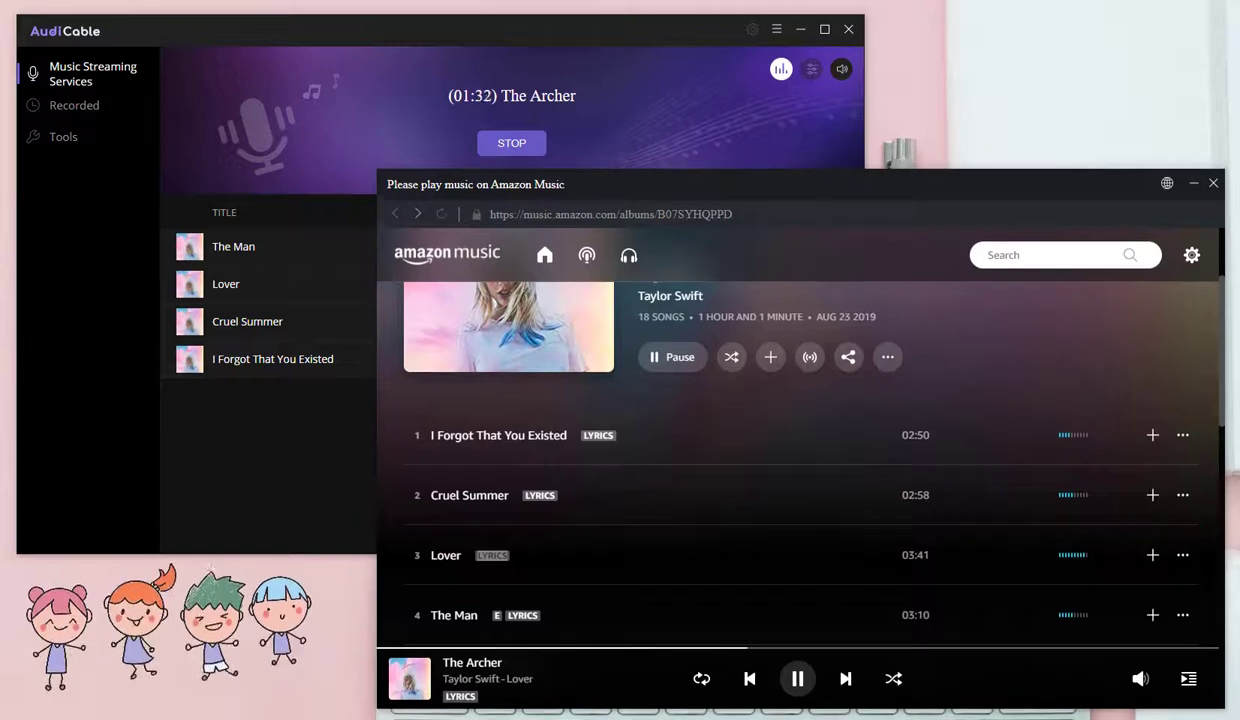
click(842, 68)
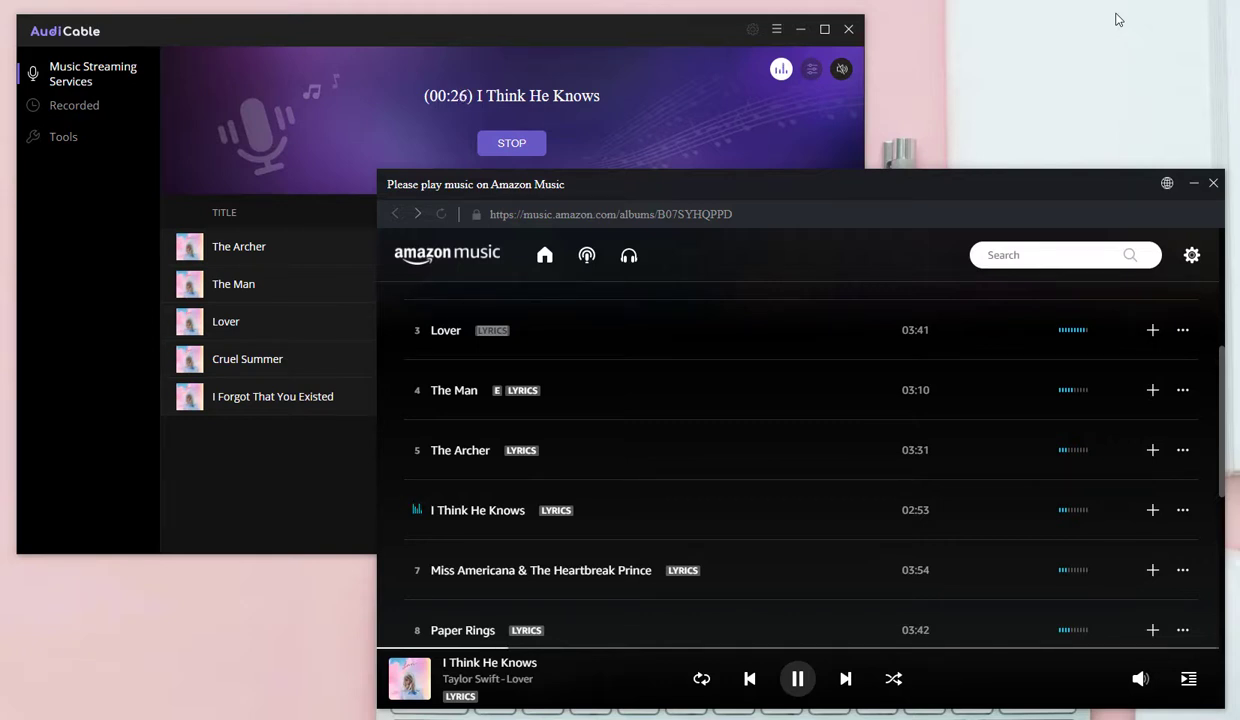
click(796, 680)
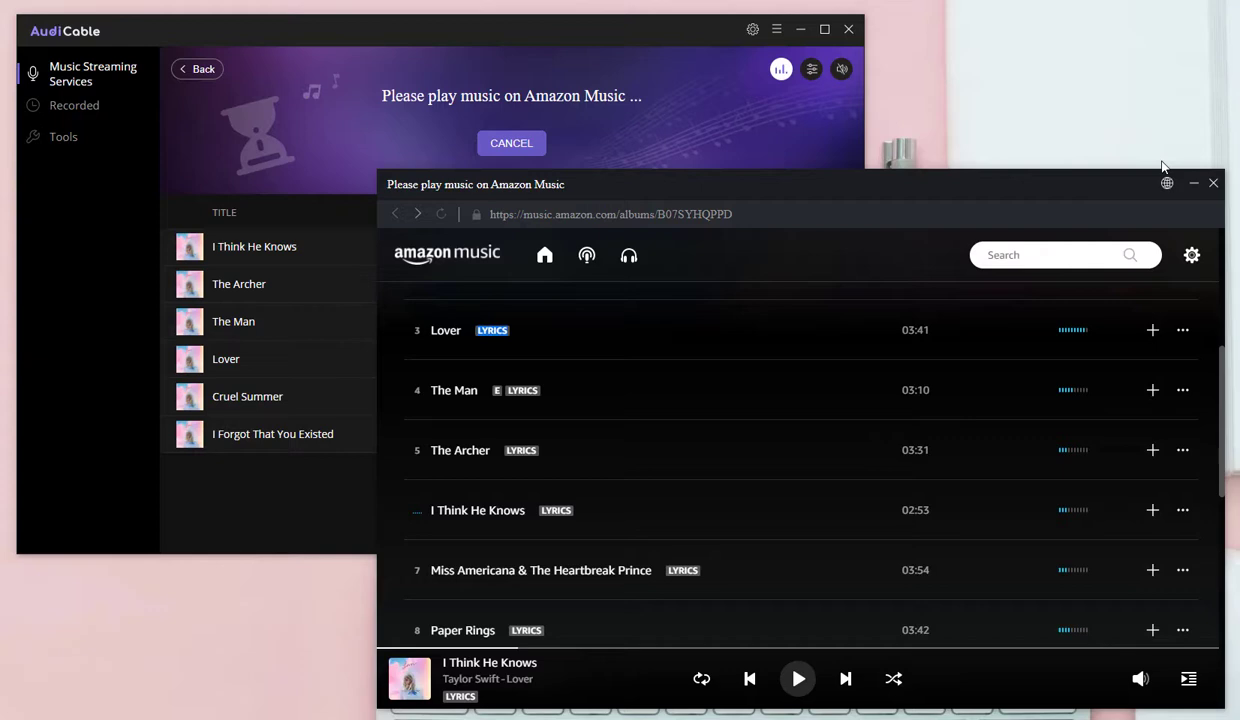
Step: Minimize the player and delete I Think He Knows along with its local file
click(1193, 185)
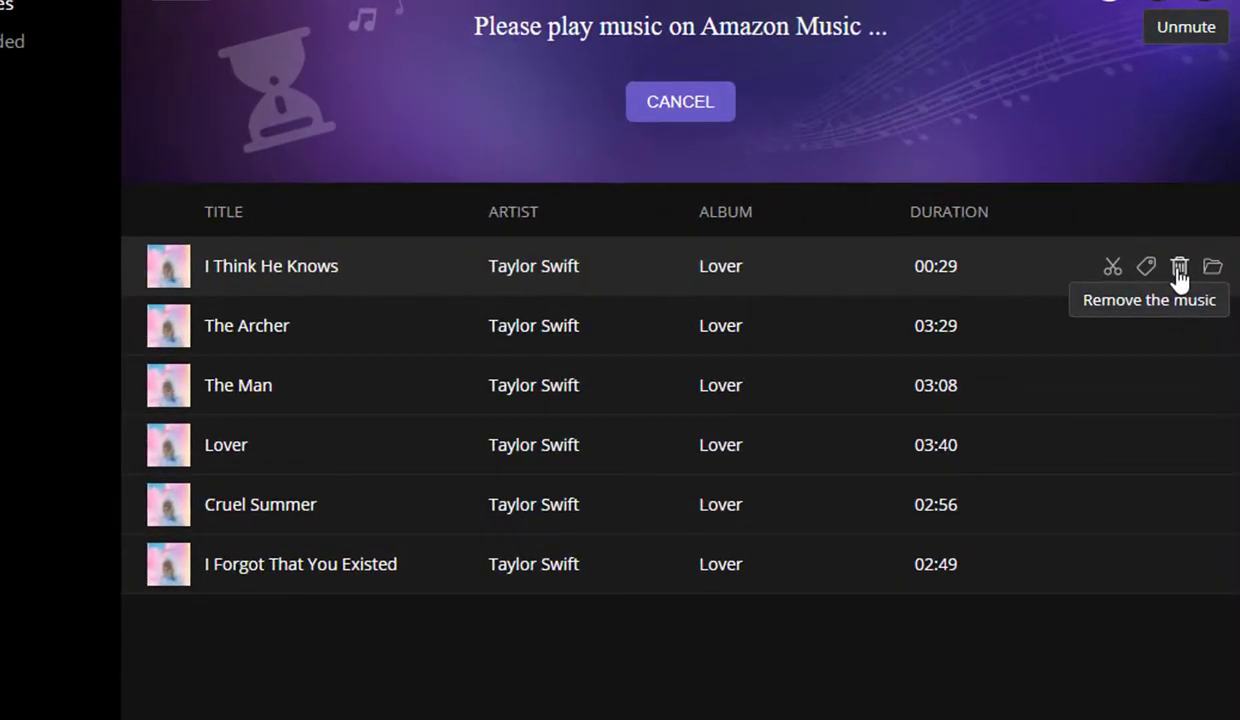
click(825, 248)
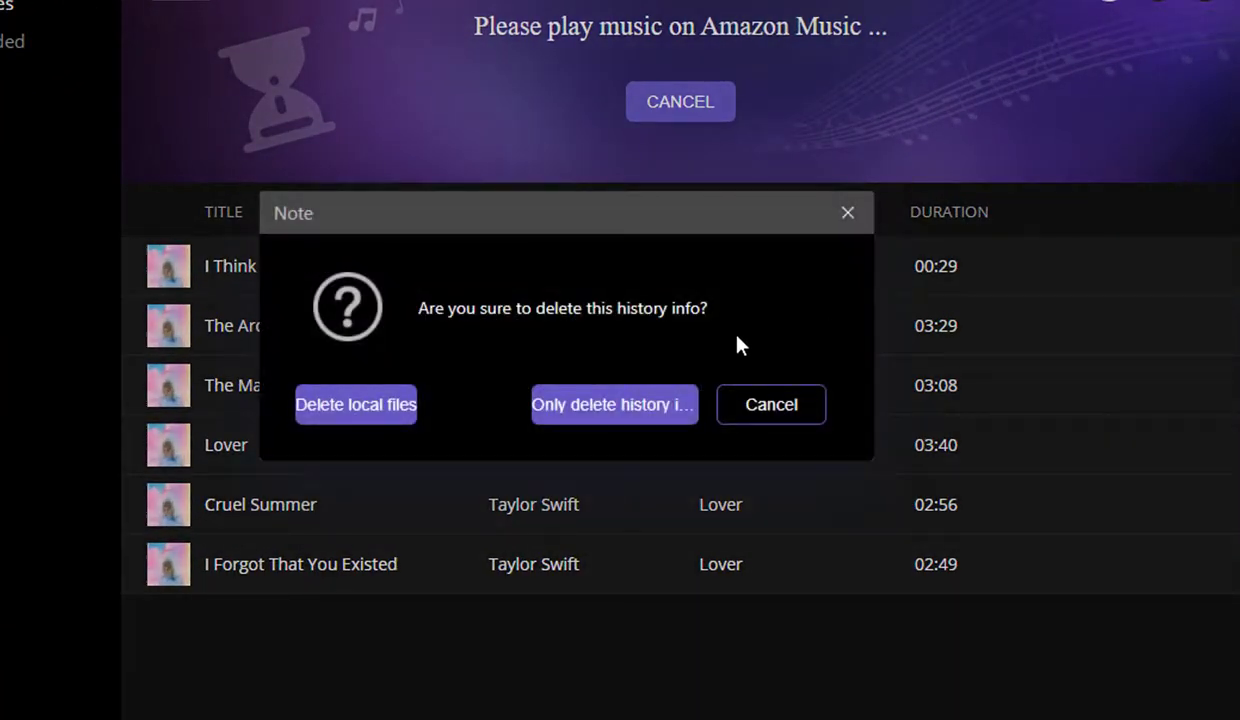
click(399, 413)
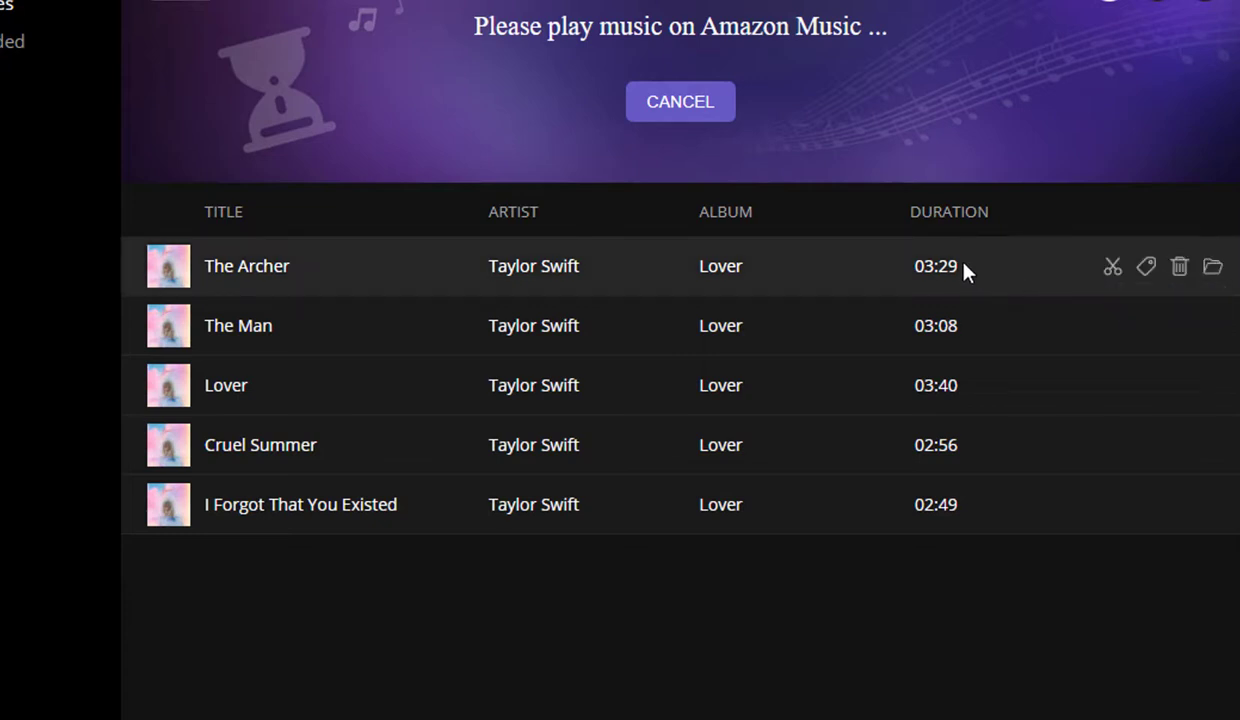
click(1146, 272)
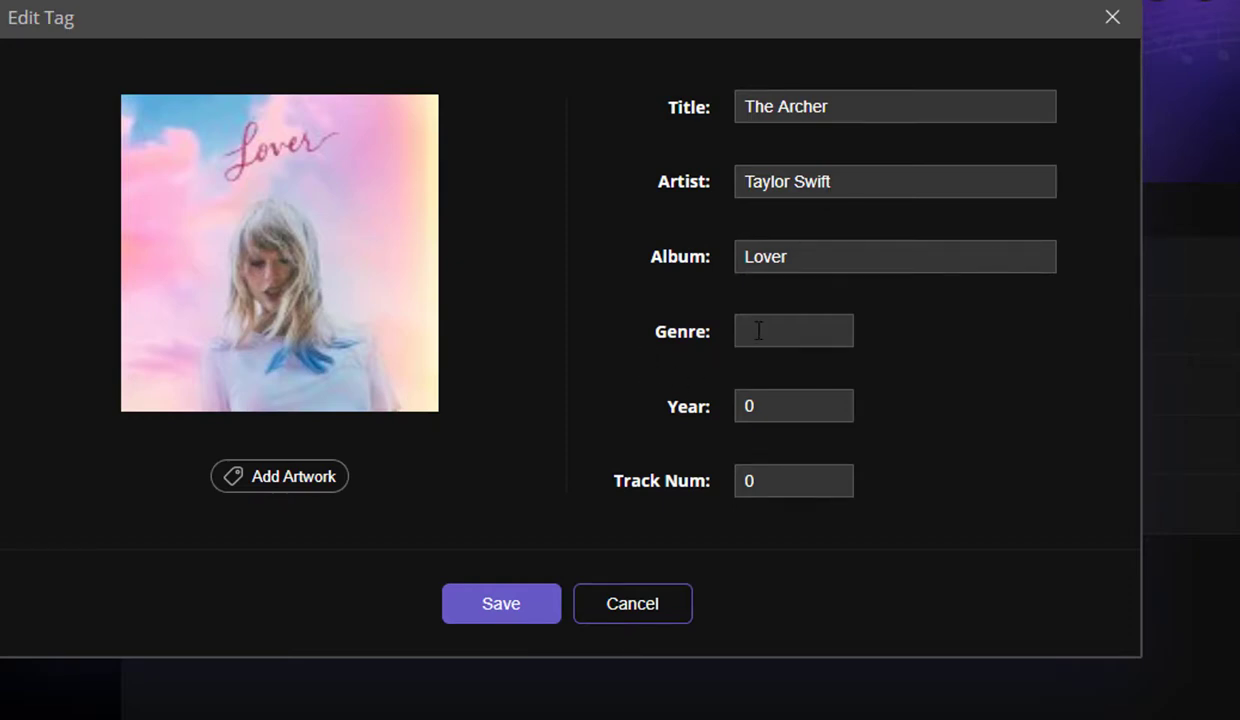
Step: Save Genre 111 on The Archer, then open and close its trim editor unchanged
text(111)
click(504, 603)
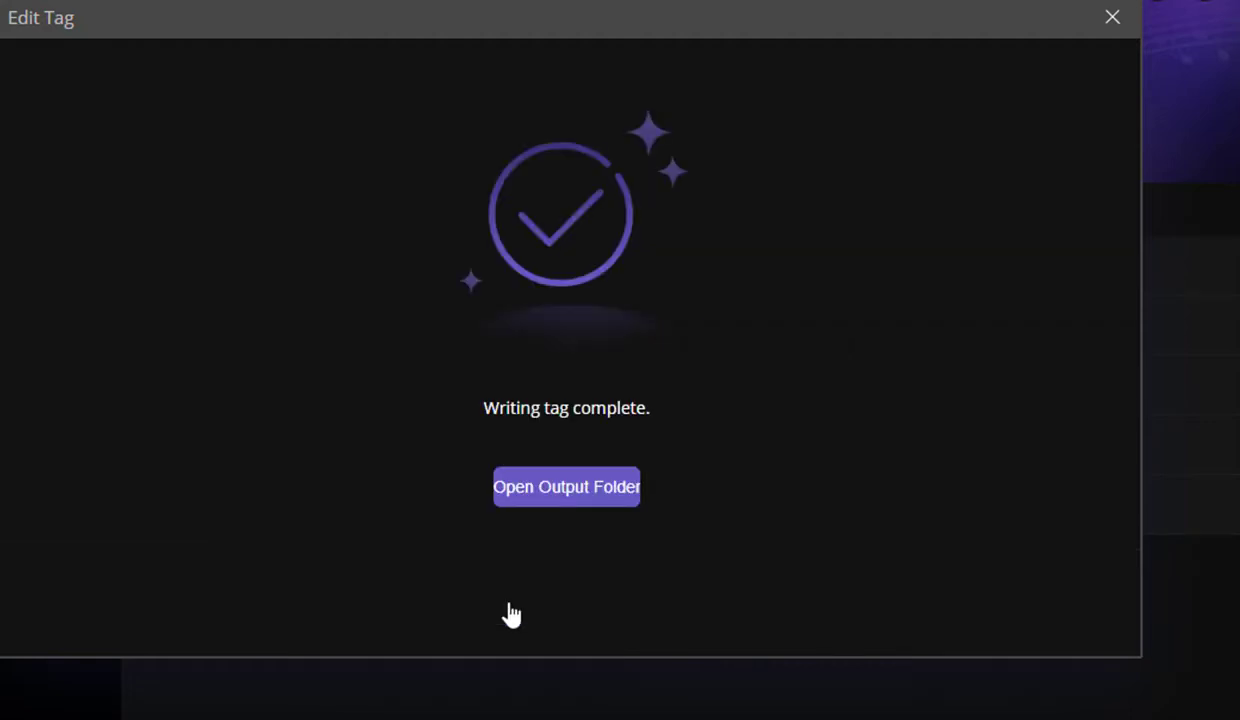
click(1112, 22)
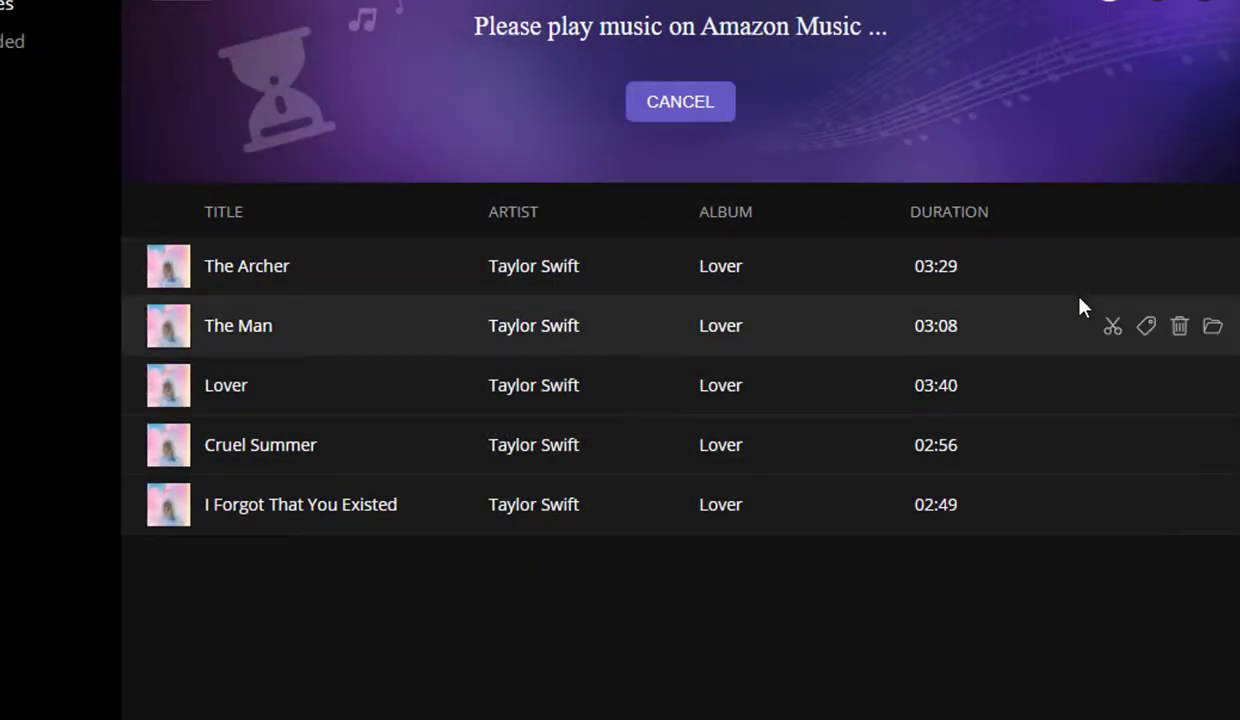
mouse_move(1115, 277)
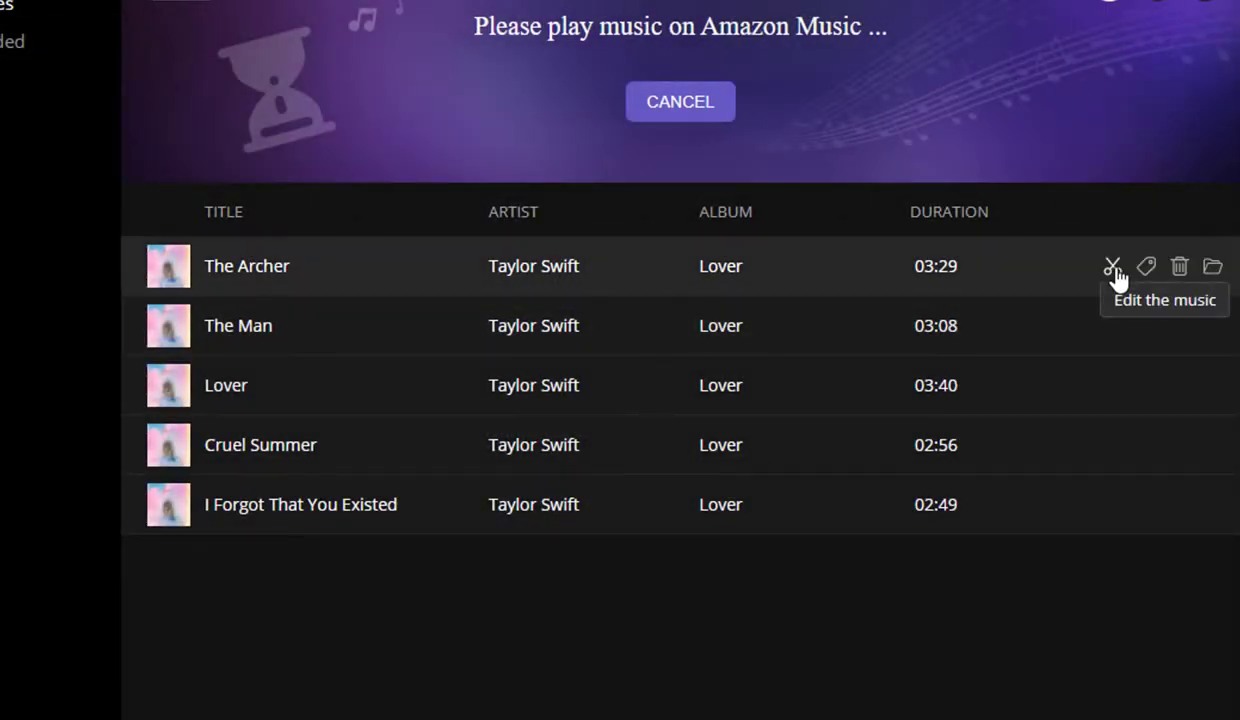
click(1115, 272)
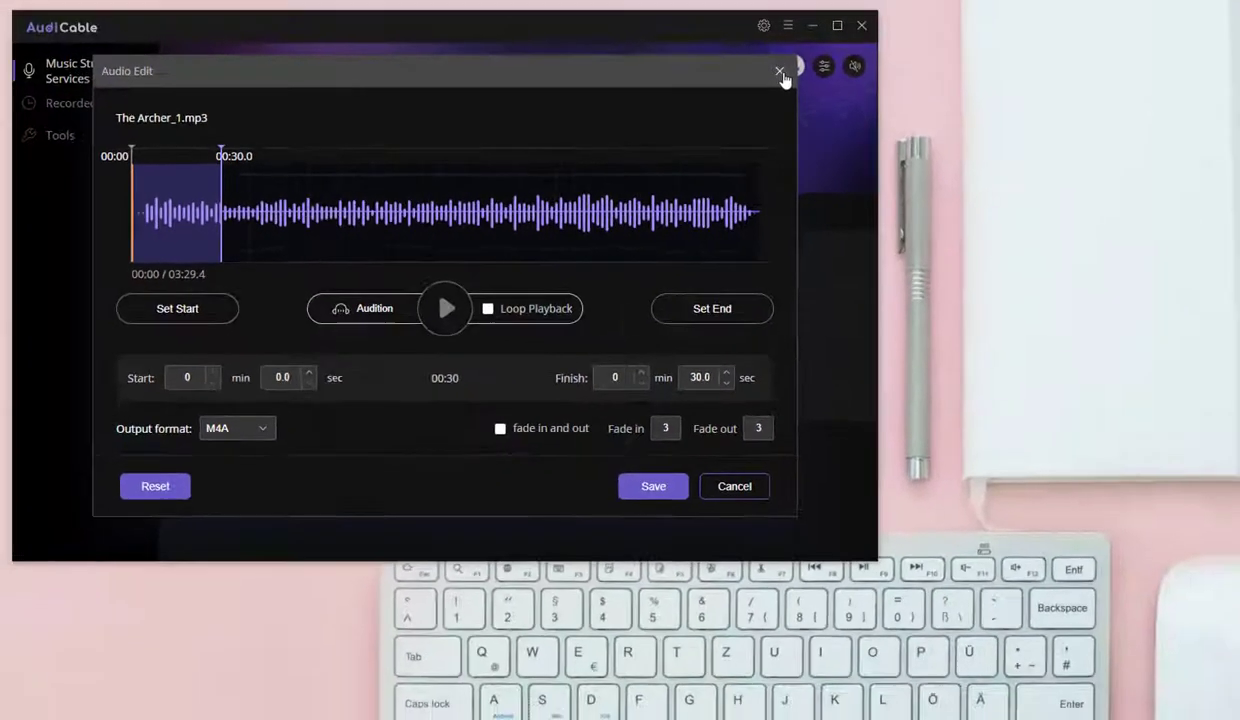
click(1095, 0)
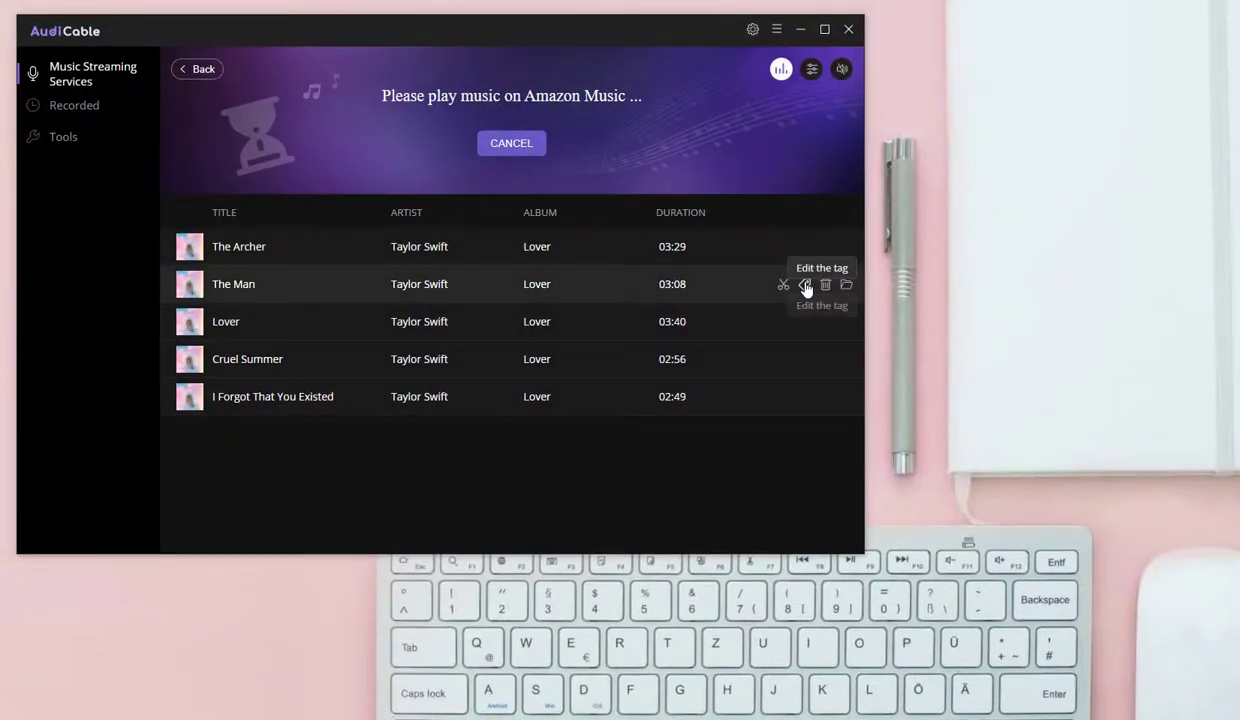
Step: Open The Archer's output folder and widen the Name column to show full file names
click(847, 248)
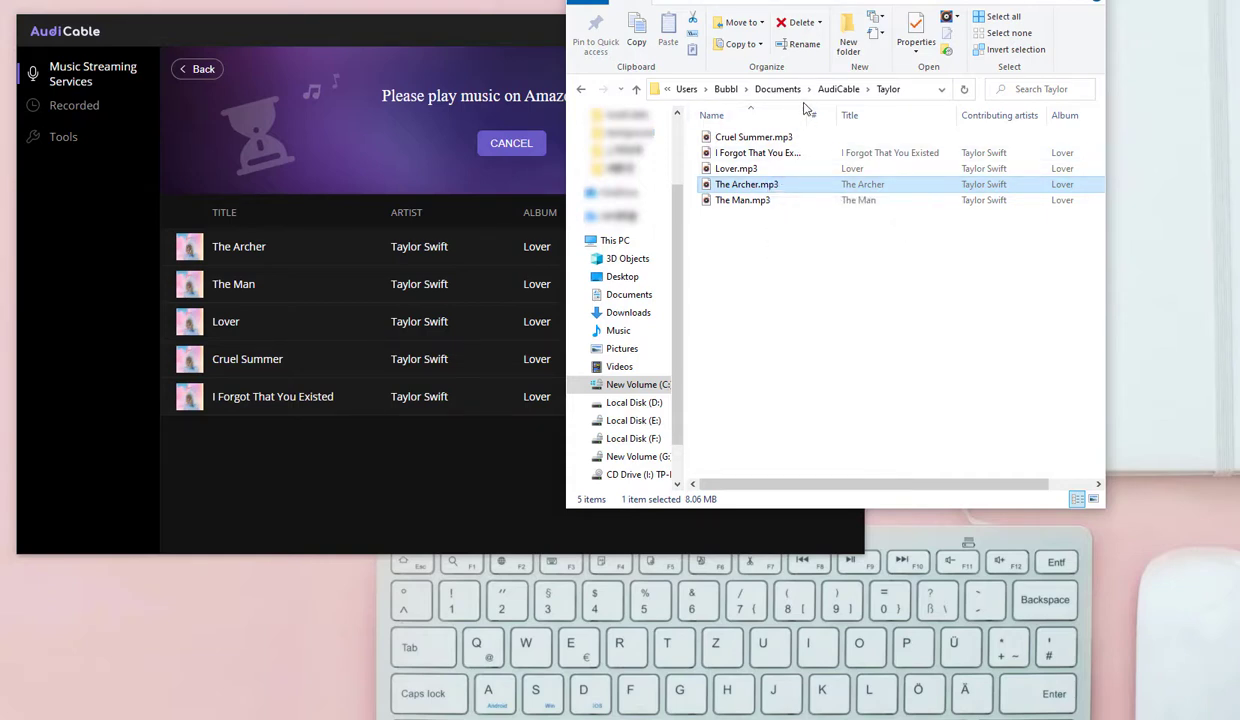
drag(806, 111, 876, 114)
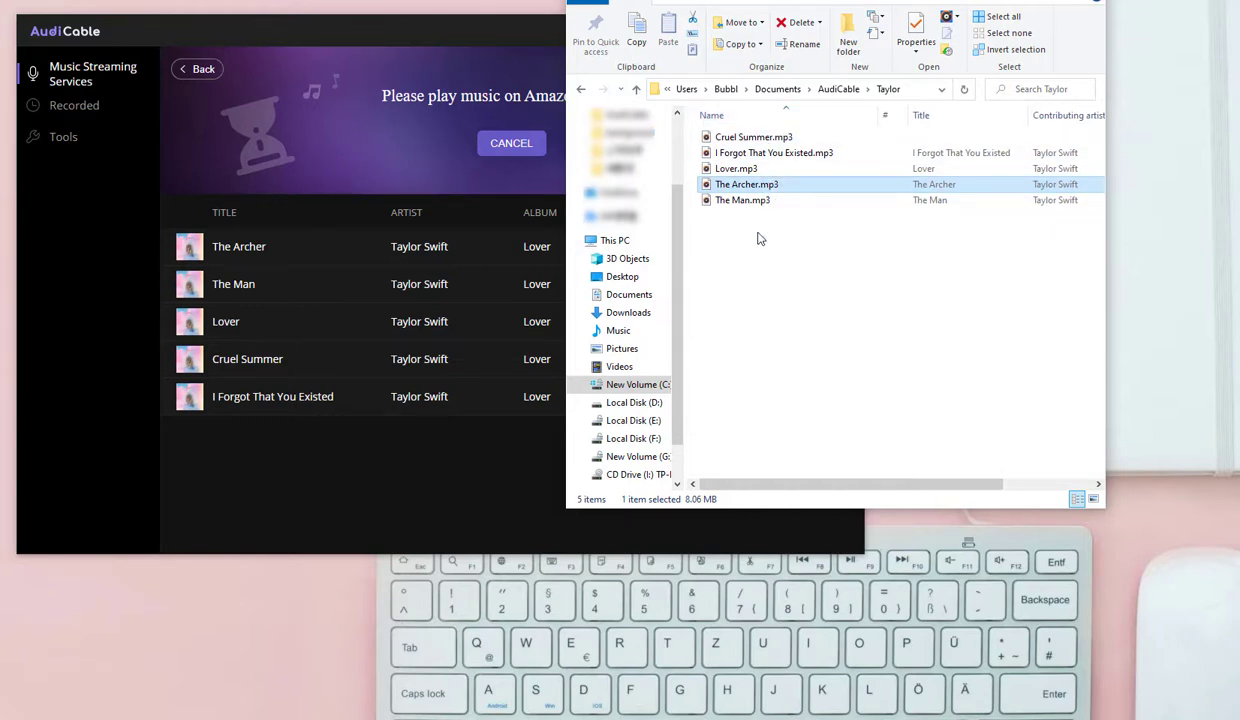
drag(745, 230, 733, 126)
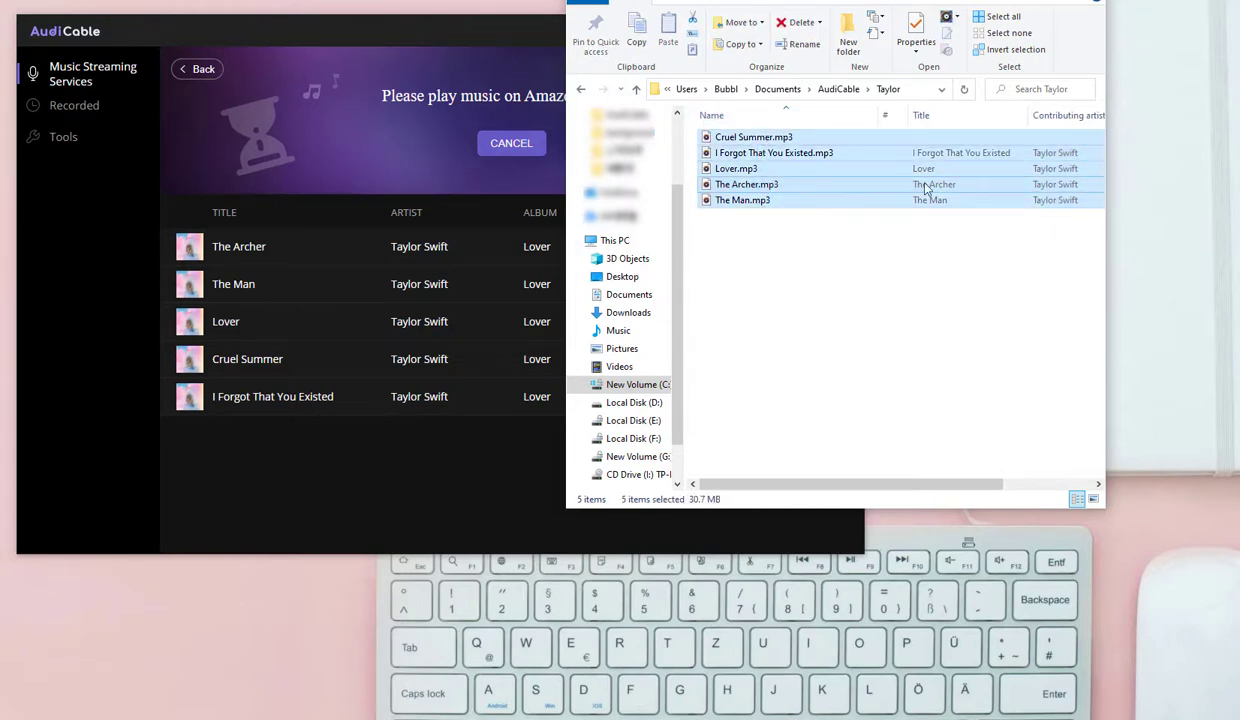
click(732, 153)
Step: Play I Forgot That You Existed.mp3 in Windows Media Player, skip ahead, then close both windows
right_click(732, 153)
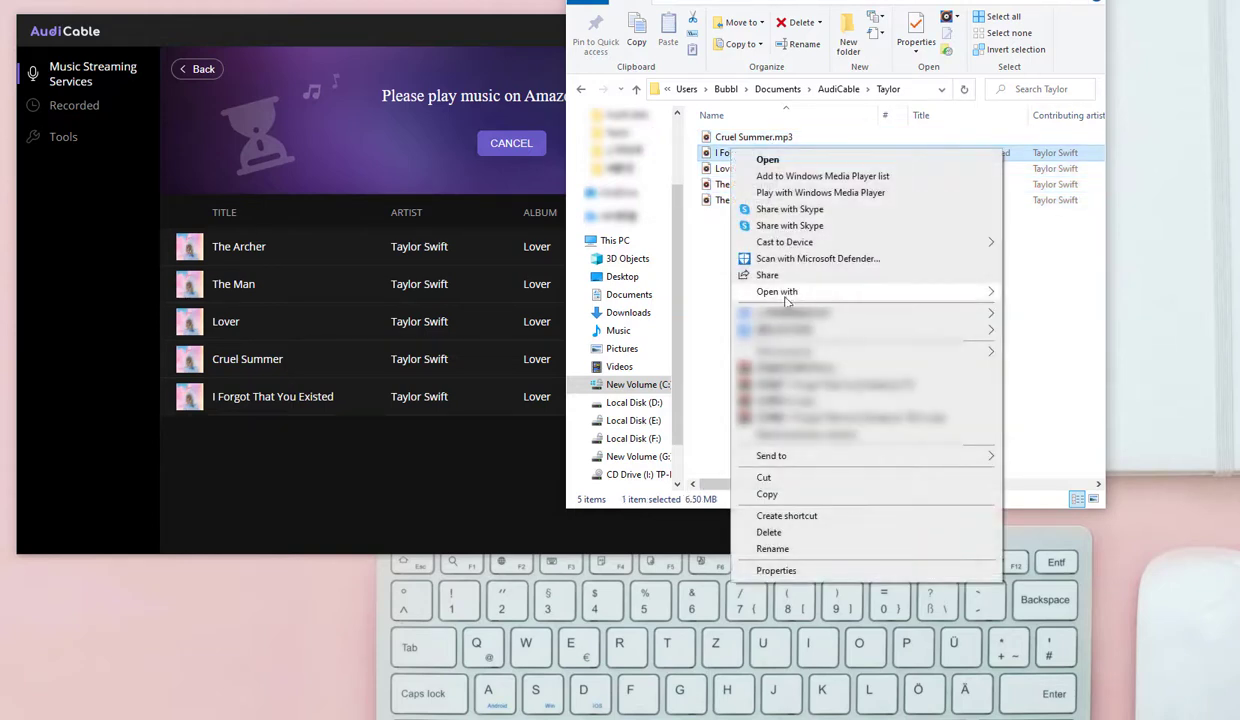
mouse_move(958, 300)
click(1025, 325)
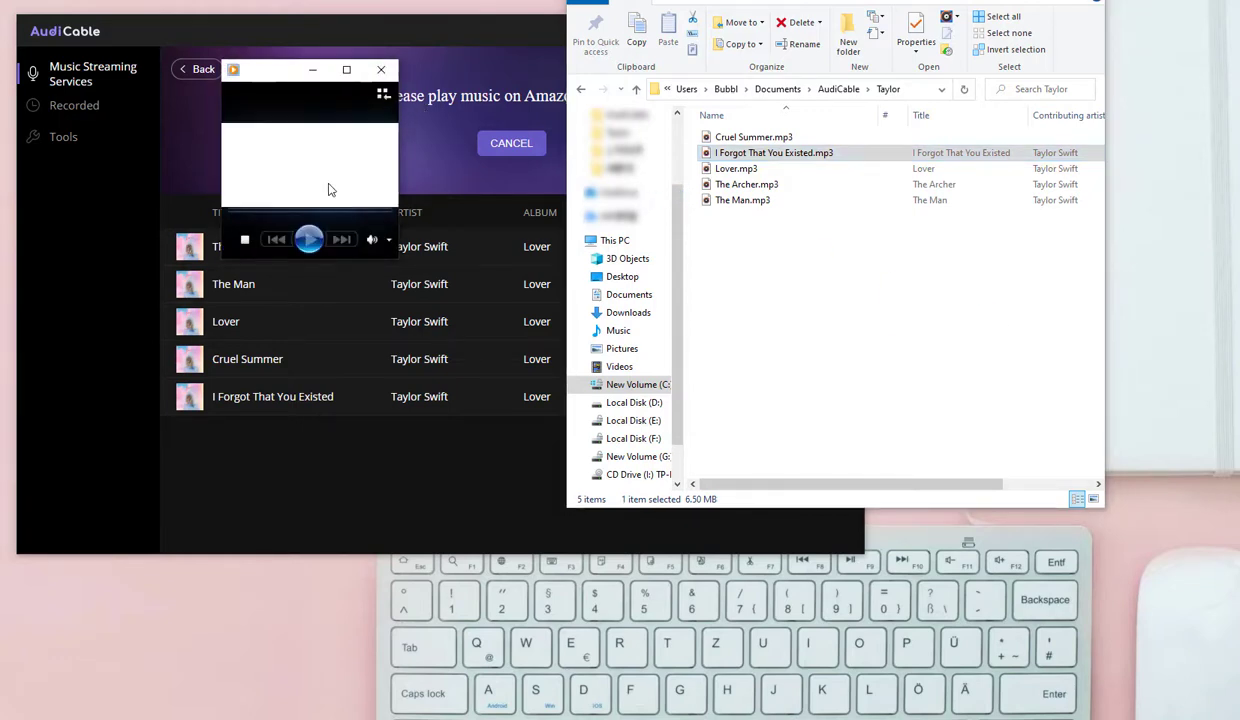
drag(289, 74, 712, 186)
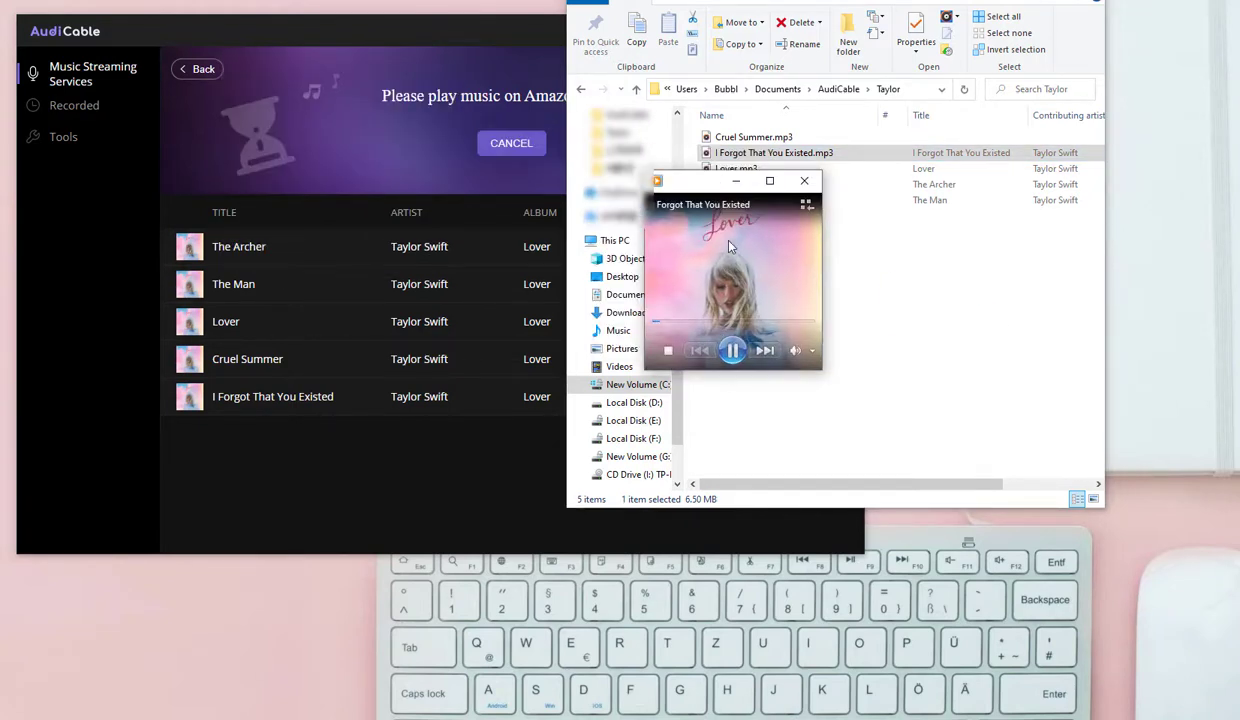
click(709, 324)
drag(709, 326, 757, 310)
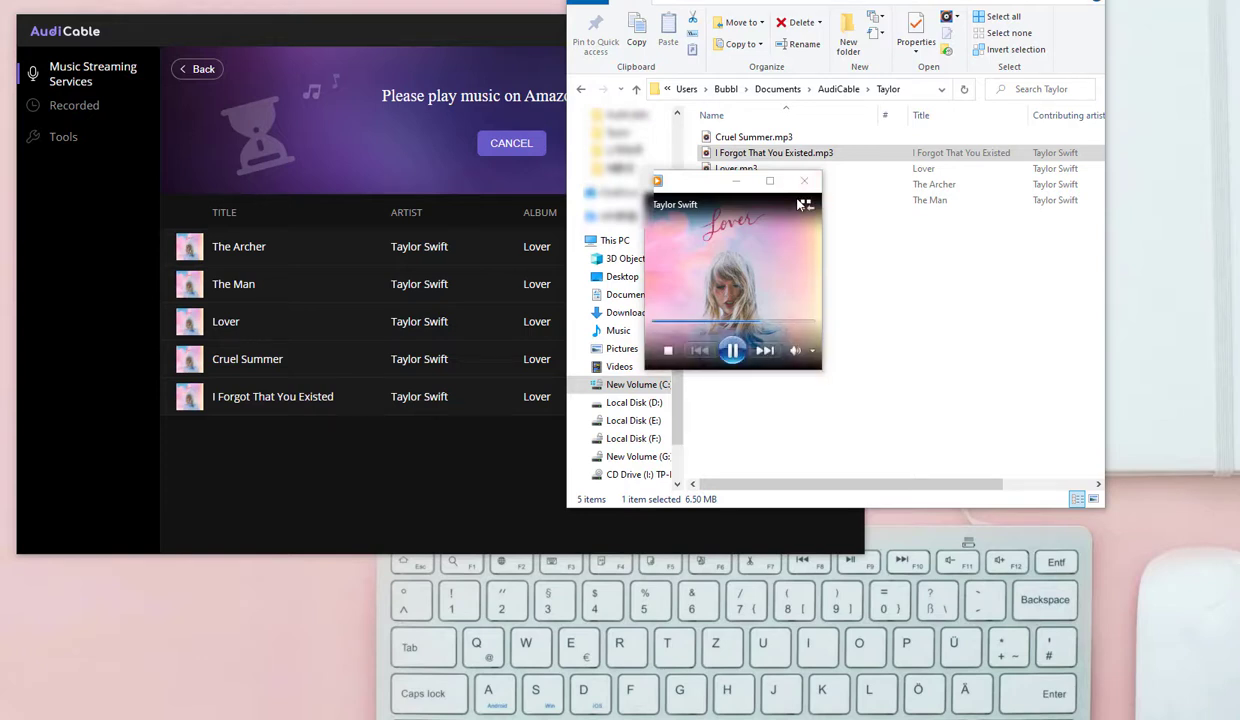
click(808, 181)
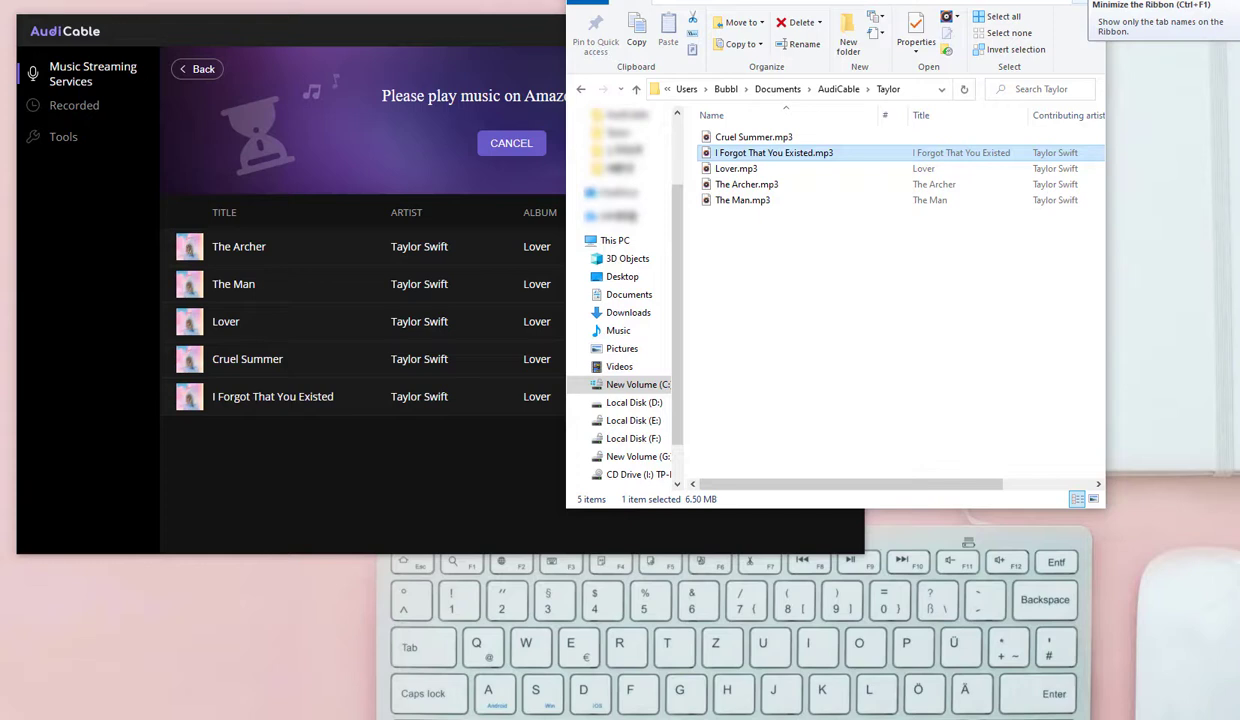
click(1090, 2)
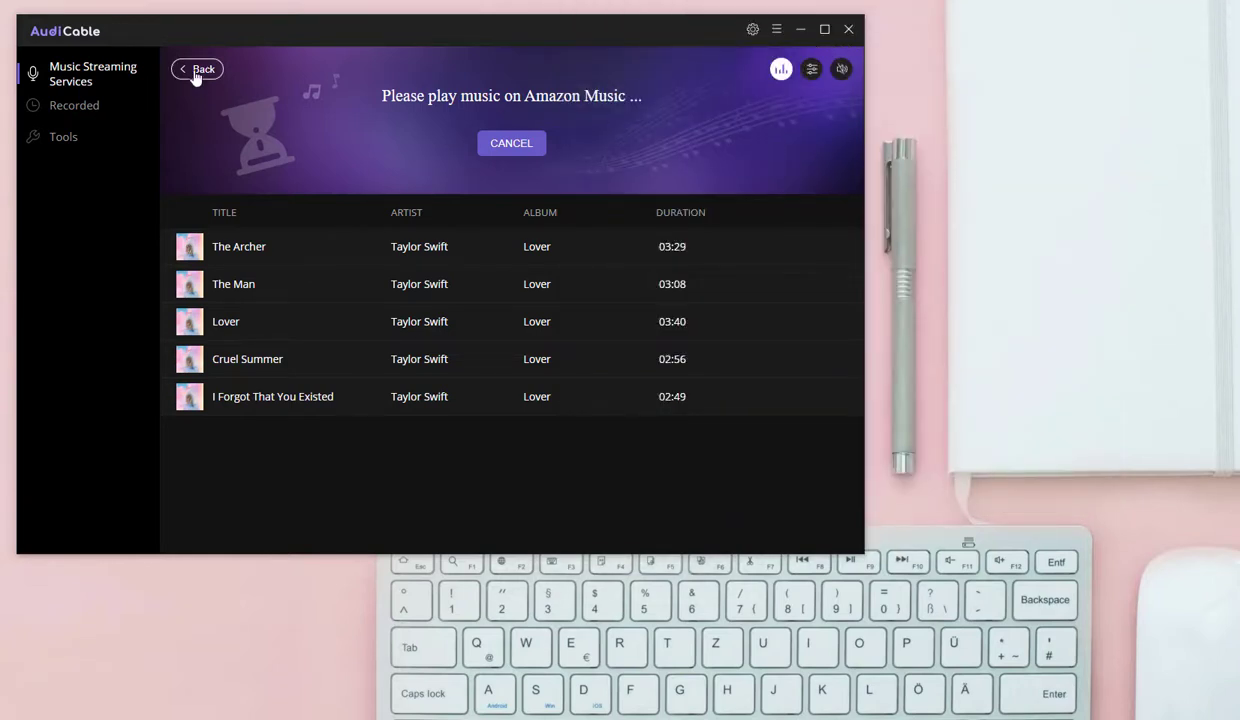
Step: Hide the Amazon Music window and go back to the music source selection page
click(600, 690)
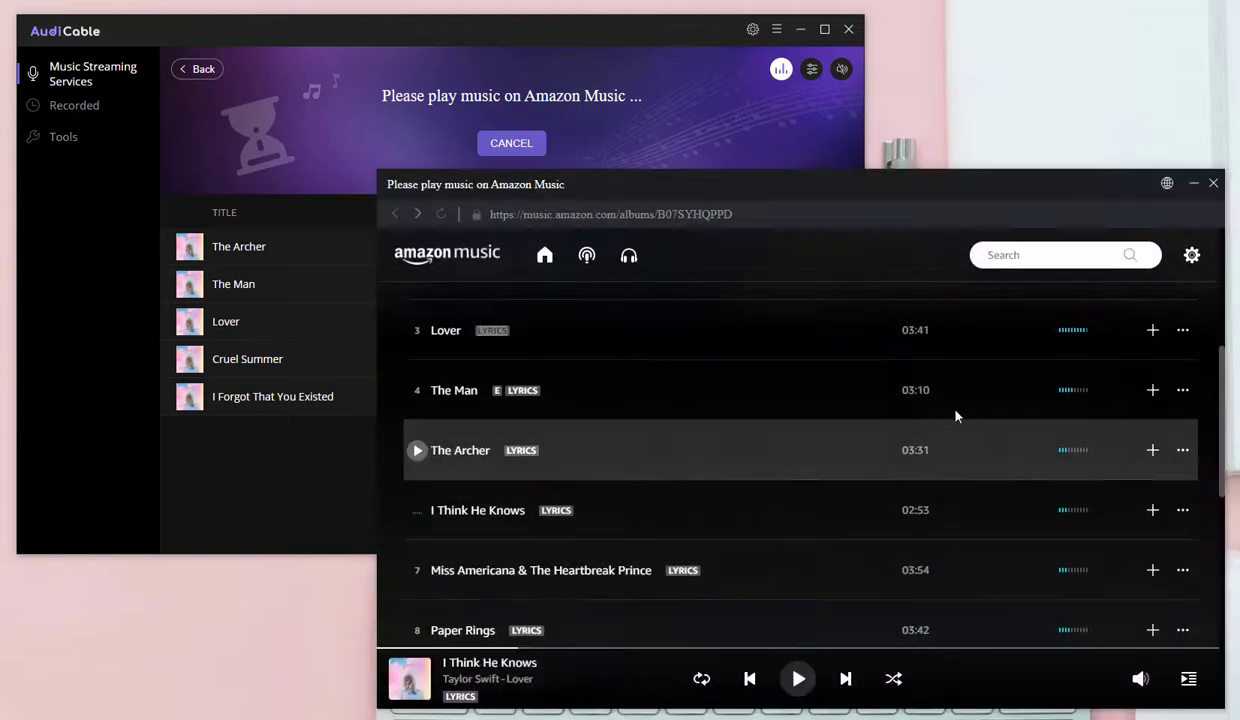
click(1194, 184)
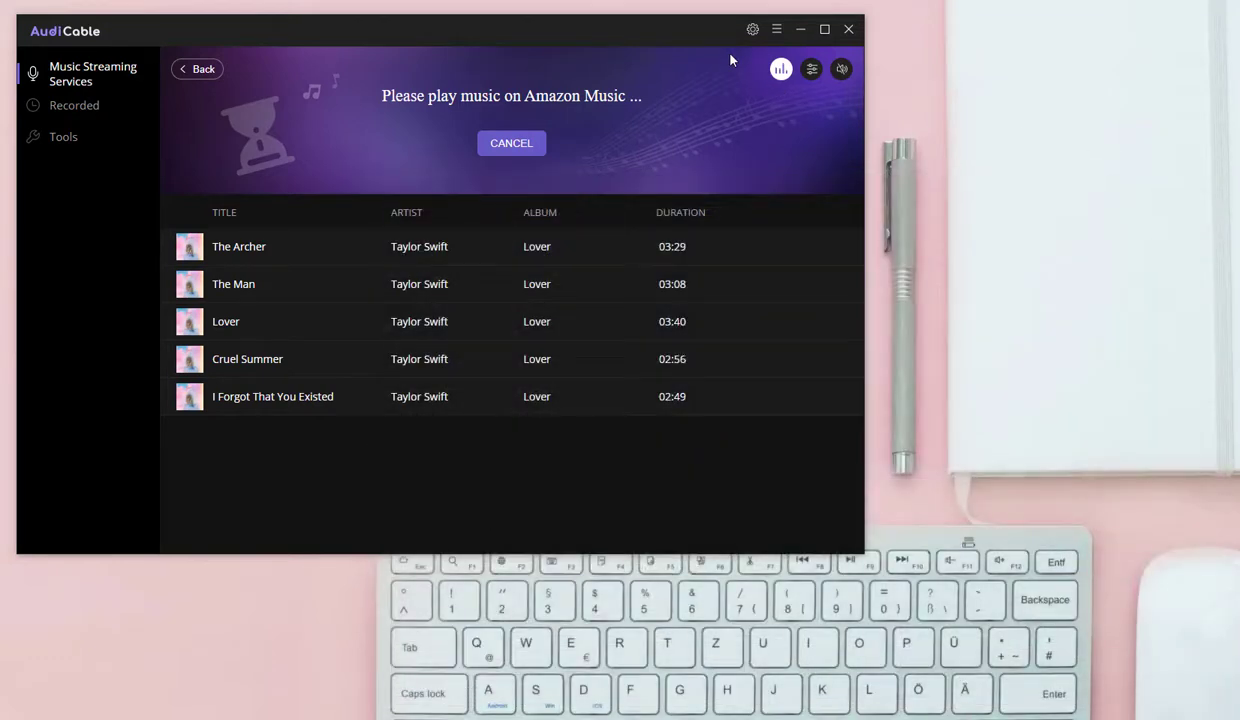
click(200, 68)
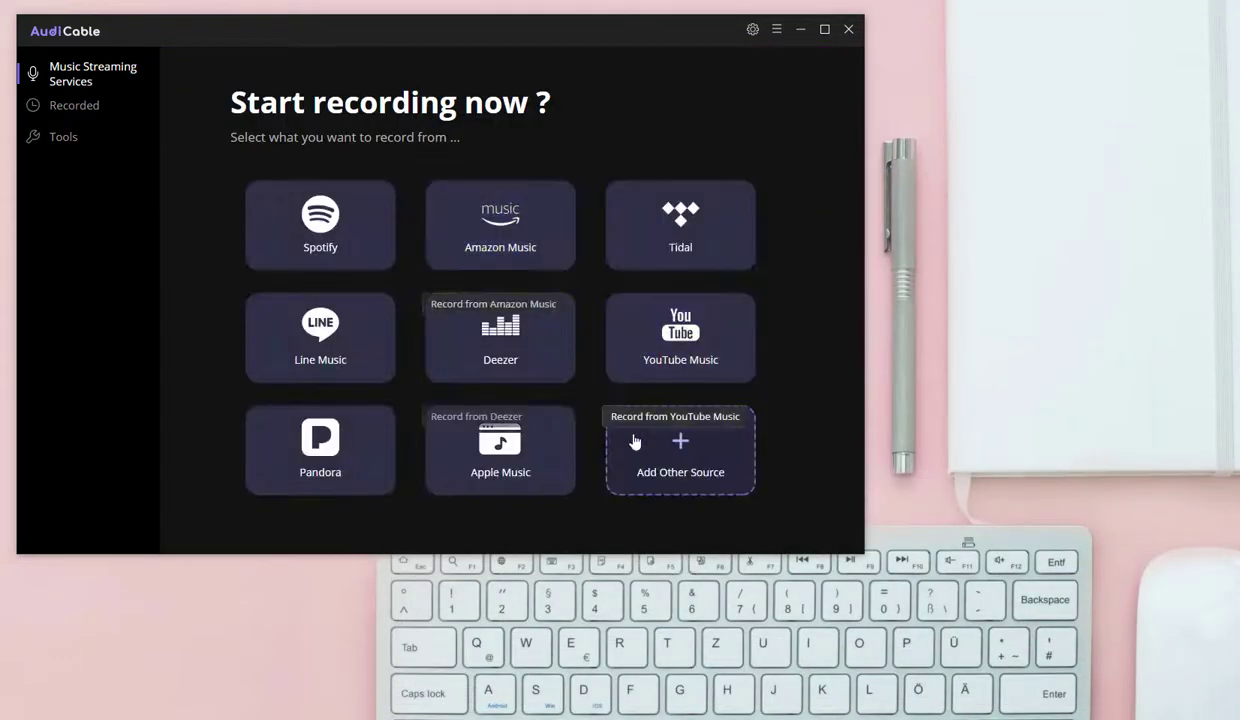
Step: Open and close the Add Other Source dialog, then choose Languages from the main menu
click(690, 465)
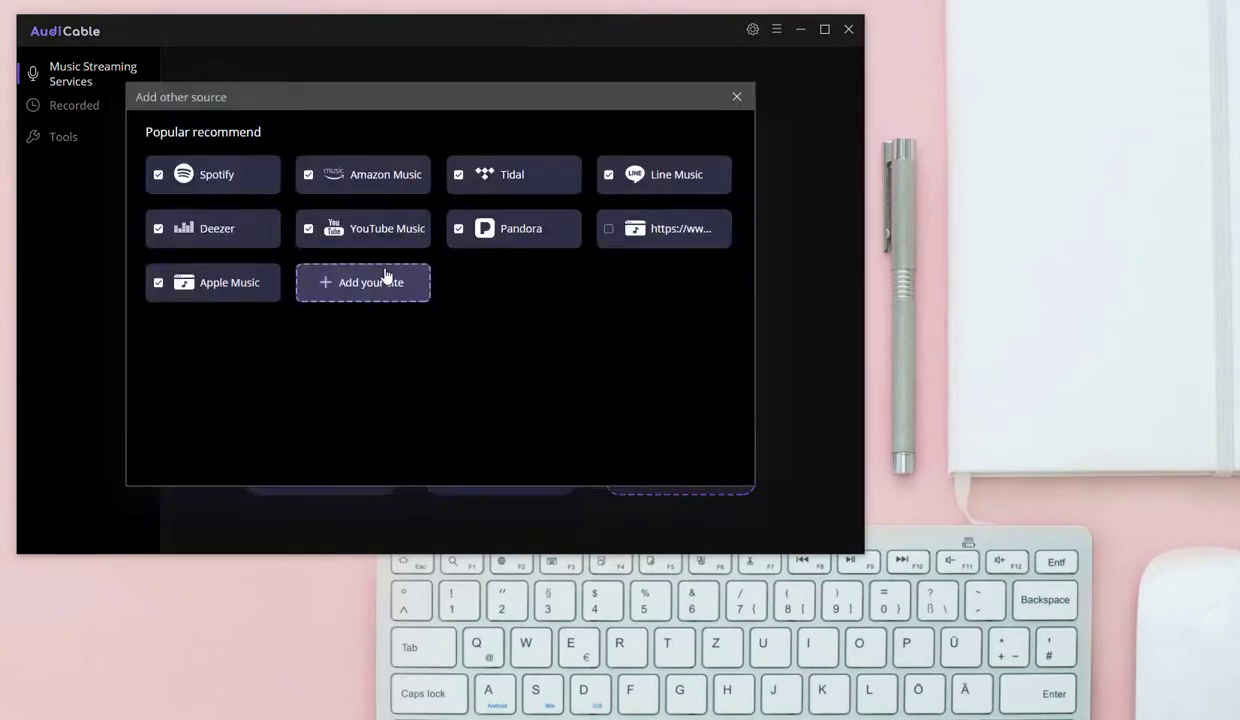
click(392, 284)
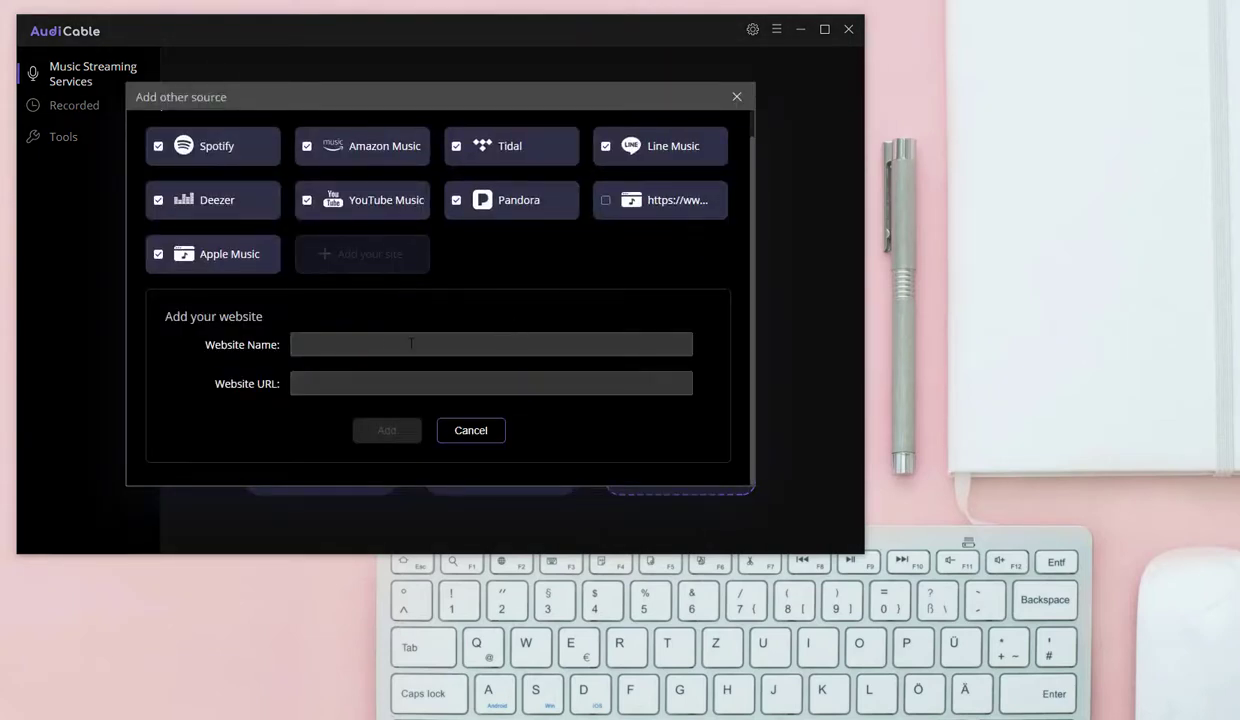
click(737, 97)
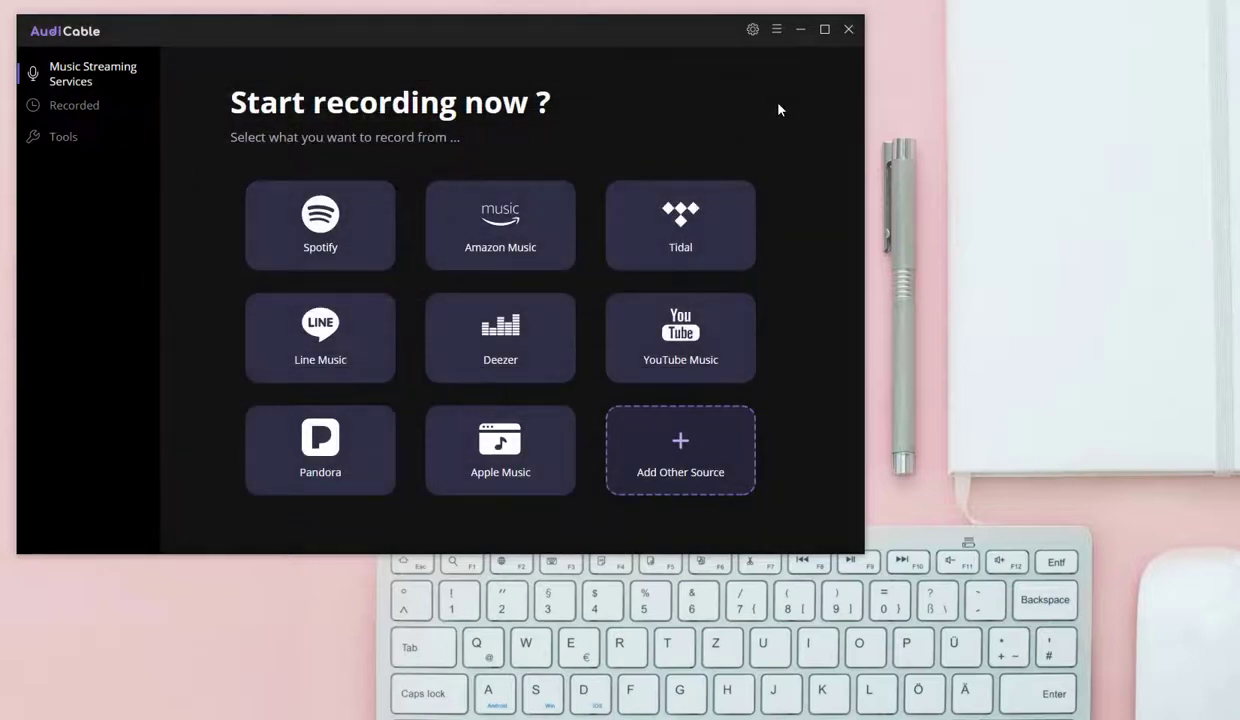
click(776, 29)
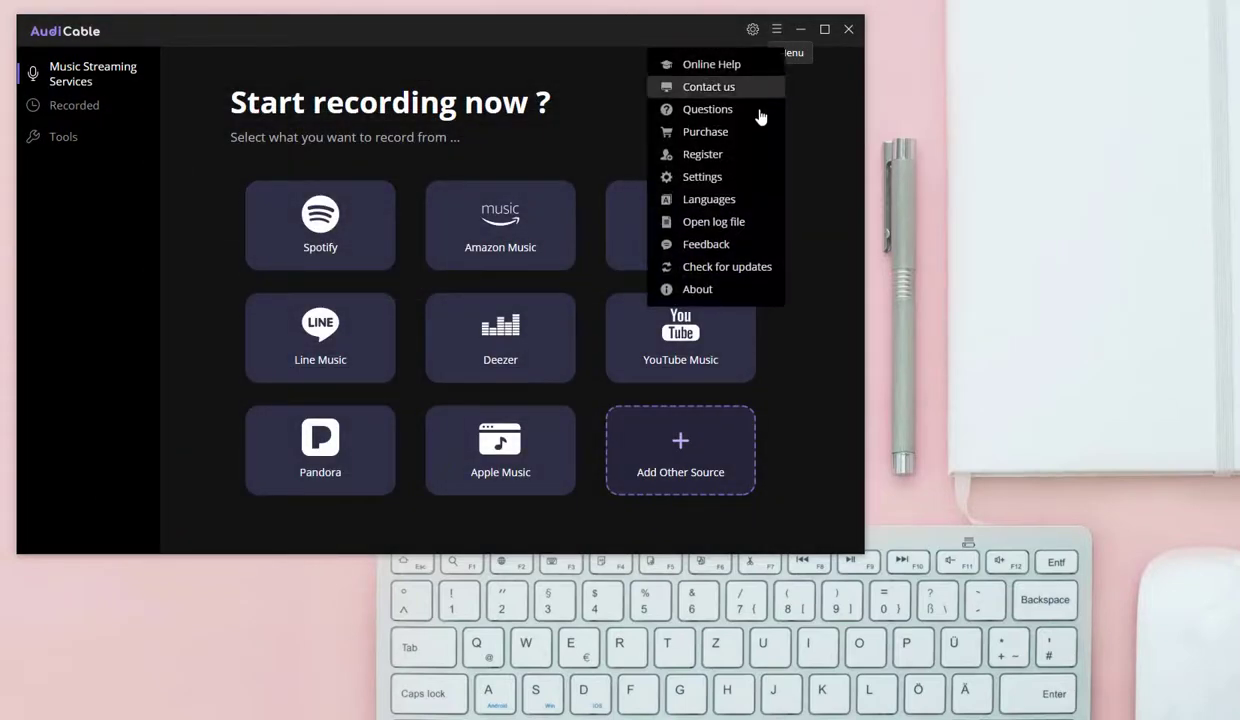
click(703, 200)
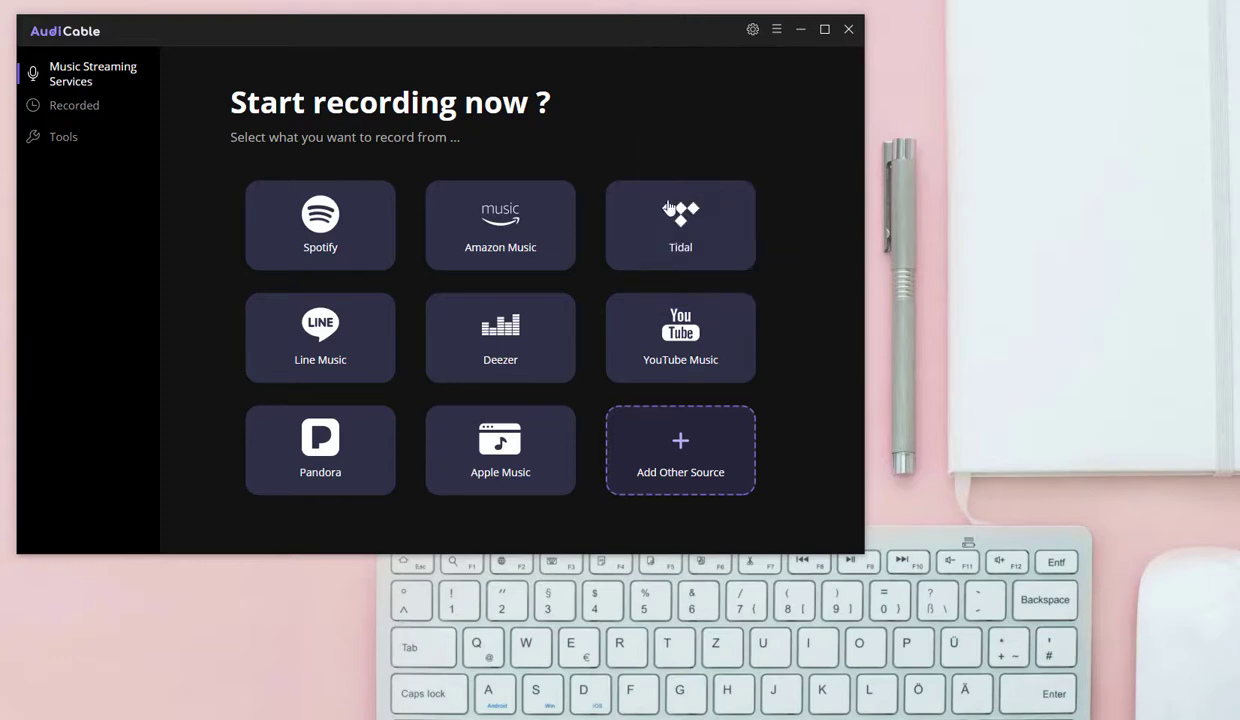